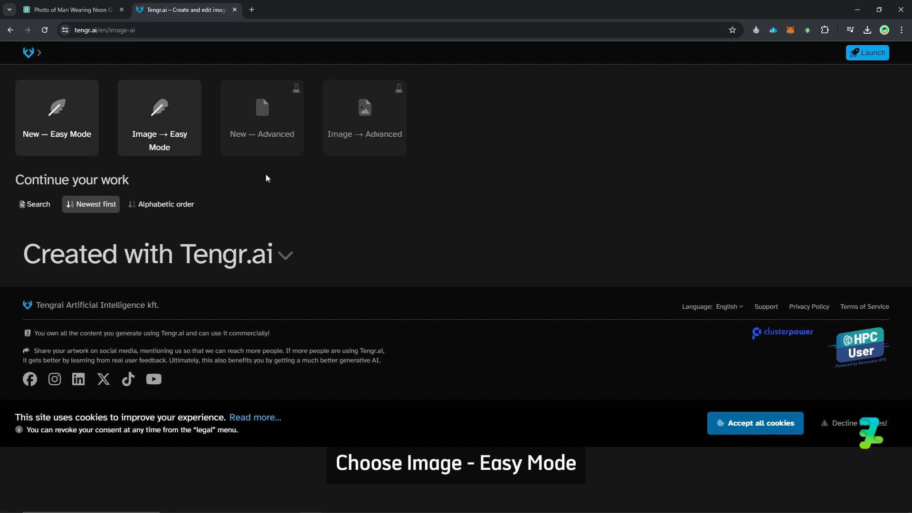
Start a new Image → Easy Mode project and upload the Pexels photo from the device's Downloads folder.
{"action": "left_click", "coordinate": [163, 122]}
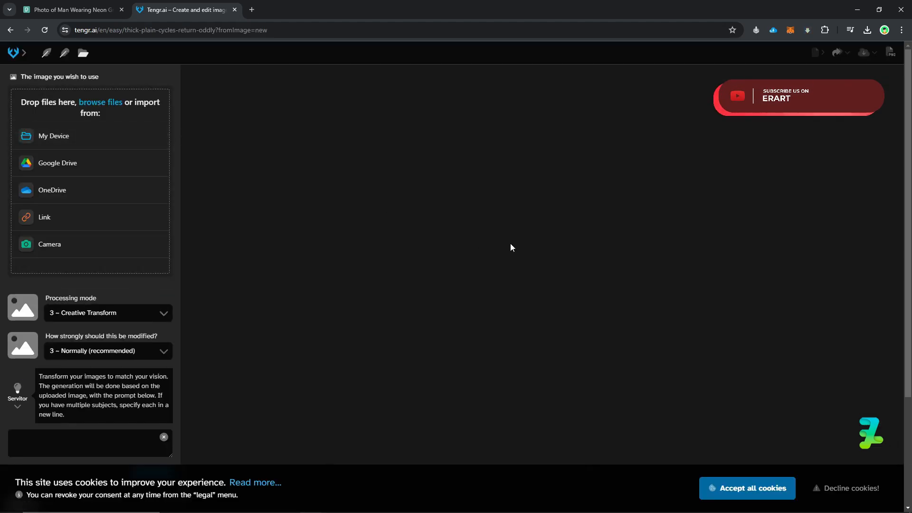
{"action": "left_click", "coordinate": [56, 138]}
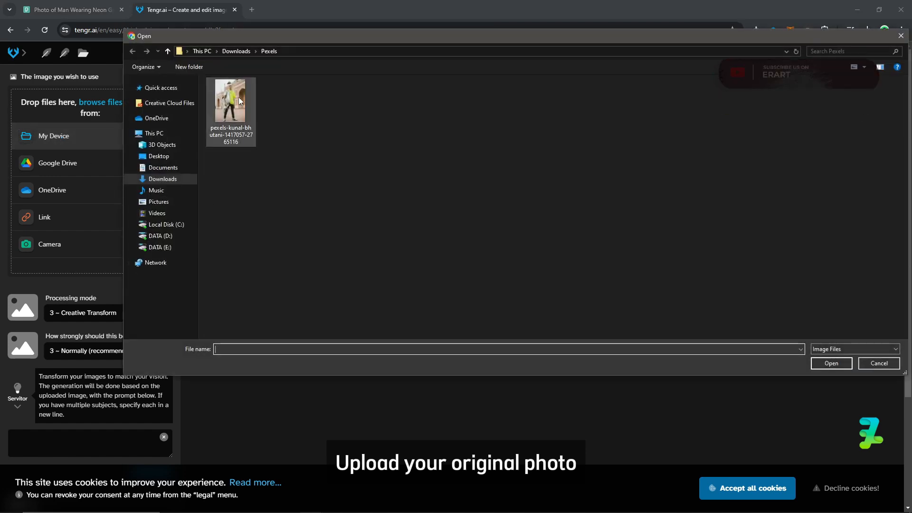
{"action": "left_click", "coordinate": [222, 103]}
{"action": "double_click", "coordinate": [221, 101]}
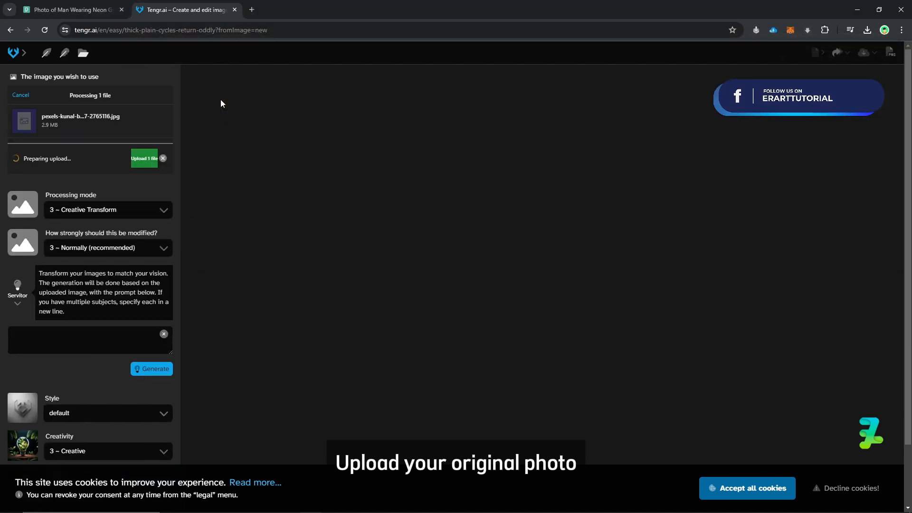
Set the processing mode to 4 – Depth-Guided and leave the input image influence at 5 – Maximum (recommended).
{"action": "left_click", "coordinate": [160, 204]}
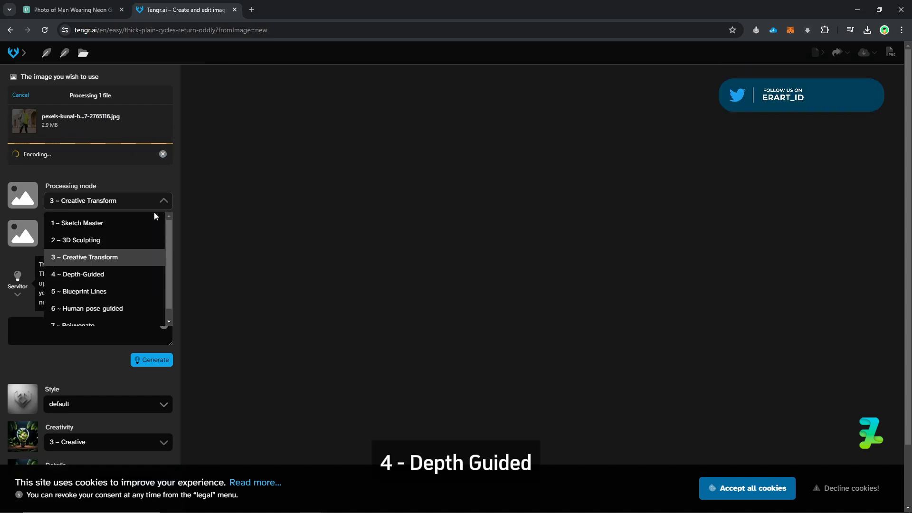
{"action": "left_click", "coordinate": [109, 275]}
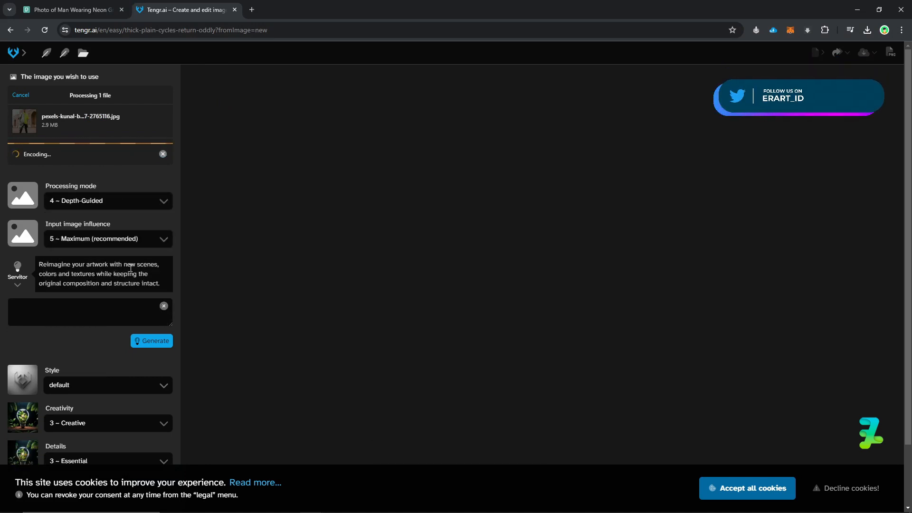
{"action": "left_click", "coordinate": [141, 244]}
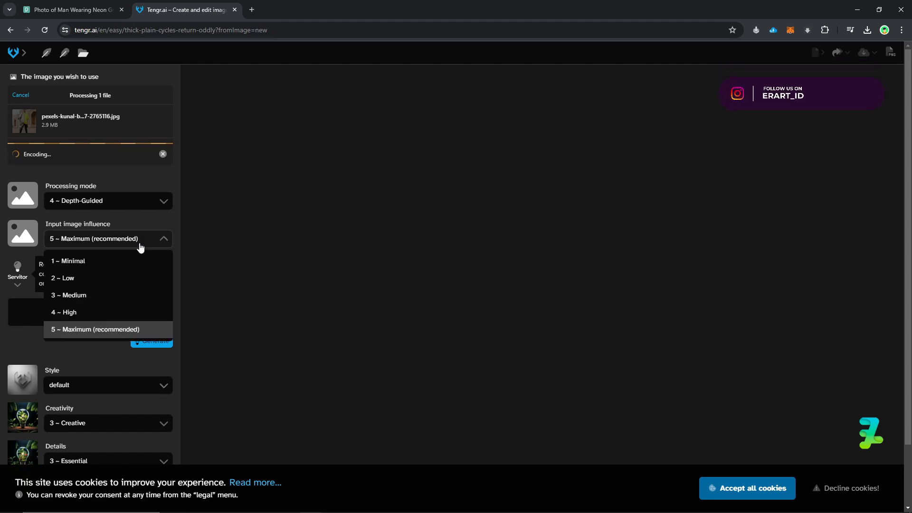
{"action": "left_click", "coordinate": [140, 244]}
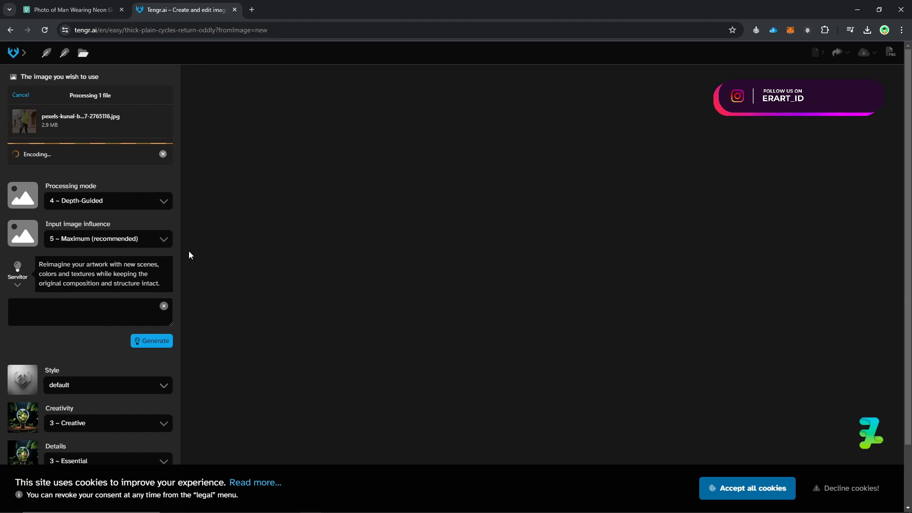
Choose sphericute as the image style.
{"action": "scroll", "coordinate": [179, 269], "scroll_direction": "down", "scroll_amount": 2}
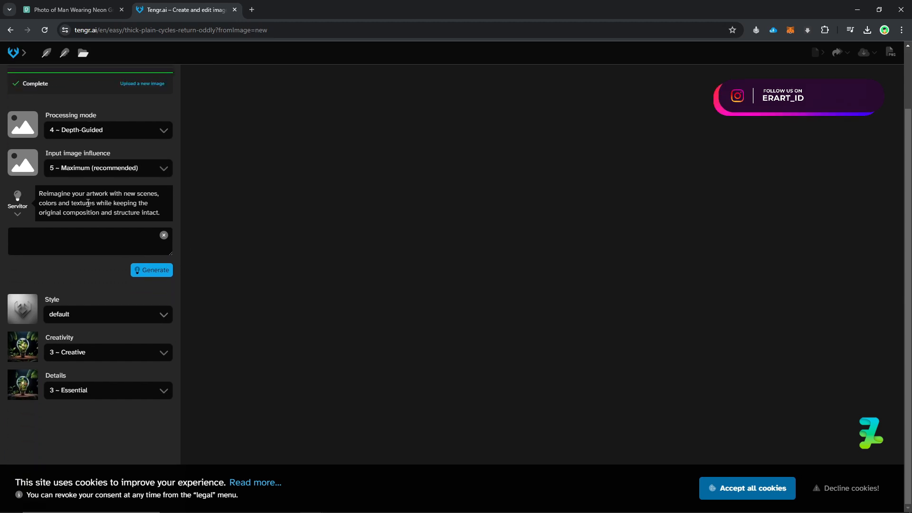
{"action": "scroll", "coordinate": [85, 237], "scroll_direction": "up", "scroll_amount": 2}
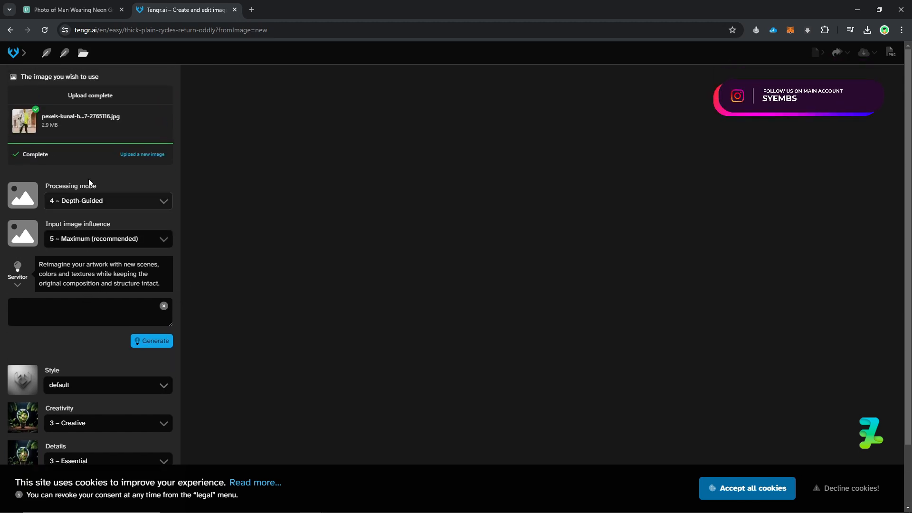
{"action": "scroll", "coordinate": [111, 261], "scroll_direction": "down", "scroll_amount": 1}
{"action": "scroll", "coordinate": [107, 261], "scroll_direction": "down", "scroll_amount": 1}
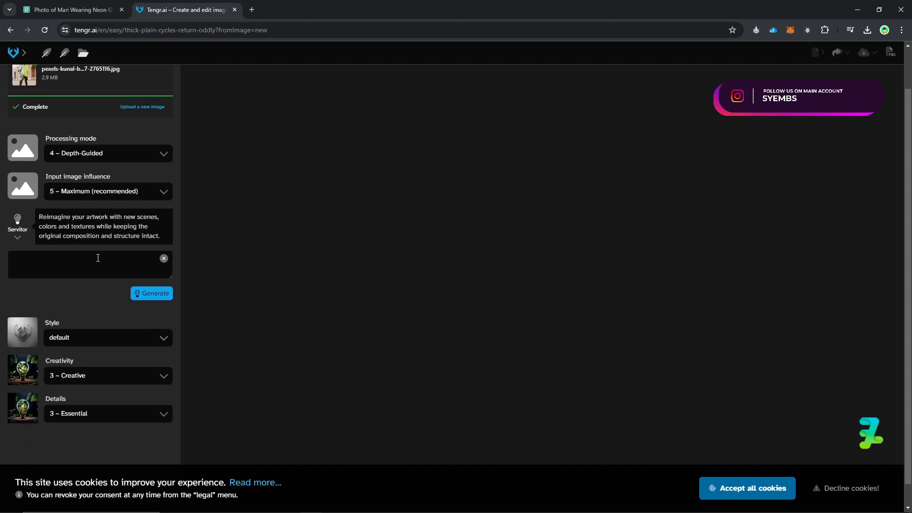
{"action": "left_click", "coordinate": [149, 336]}
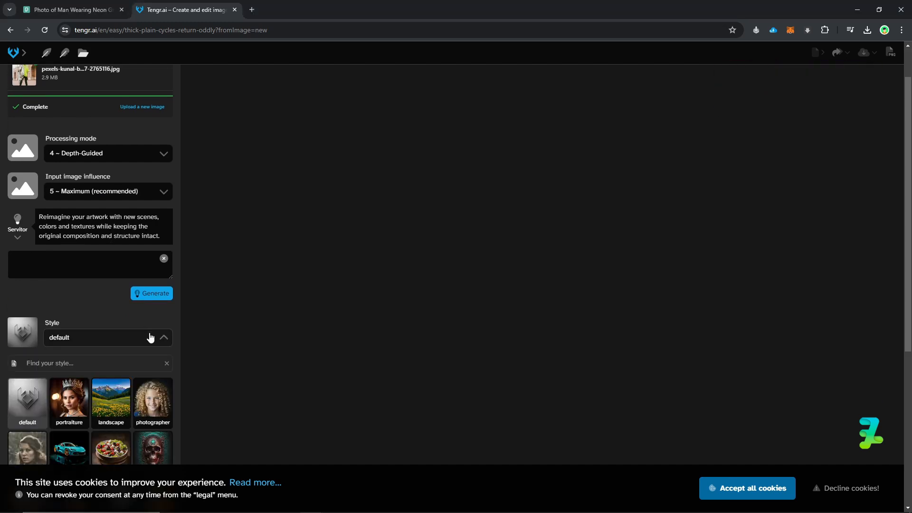
{"action": "scroll", "coordinate": [150, 337], "scroll_direction": "down", "scroll_amount": 2}
{"action": "scroll", "coordinate": [150, 337], "scroll_direction": "down", "scroll_amount": 4}
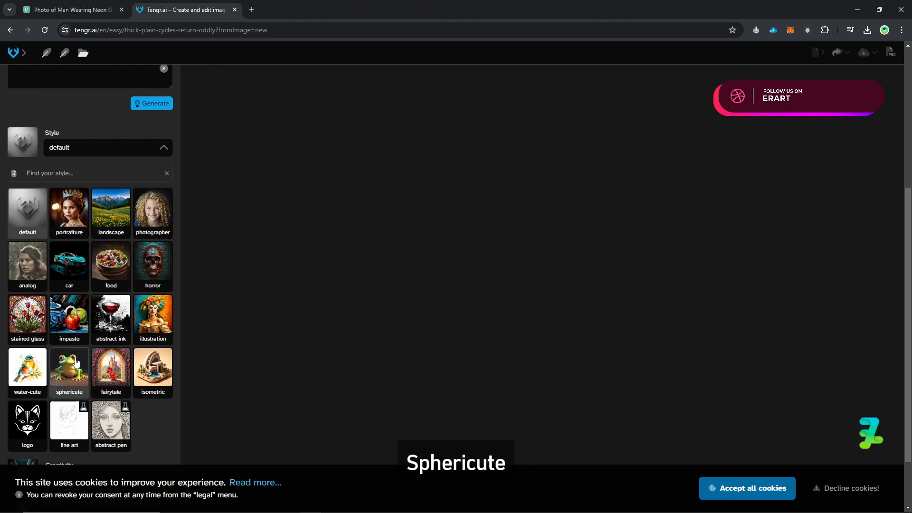
{"action": "left_click", "coordinate": [76, 362]}
Begin the generation prompt with "Realistic 3d caricature. big head.".
{"action": "left_click", "coordinate": [29, 241]}
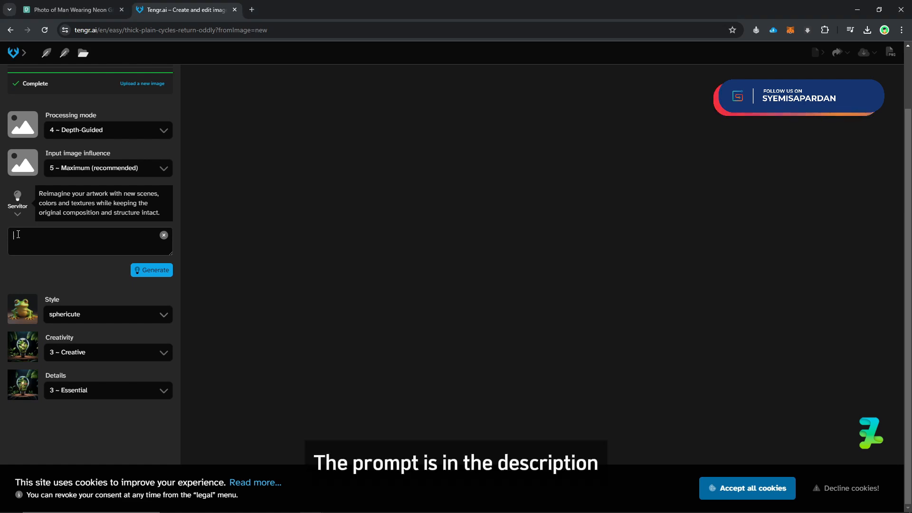
{"action": "type", "text": "Rea"}
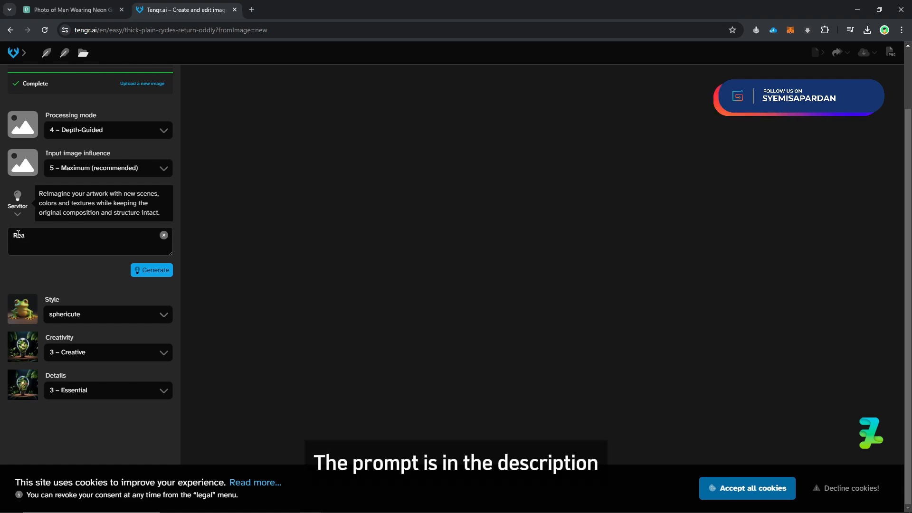
{"action": "type", "text": "listic 3d CX"}
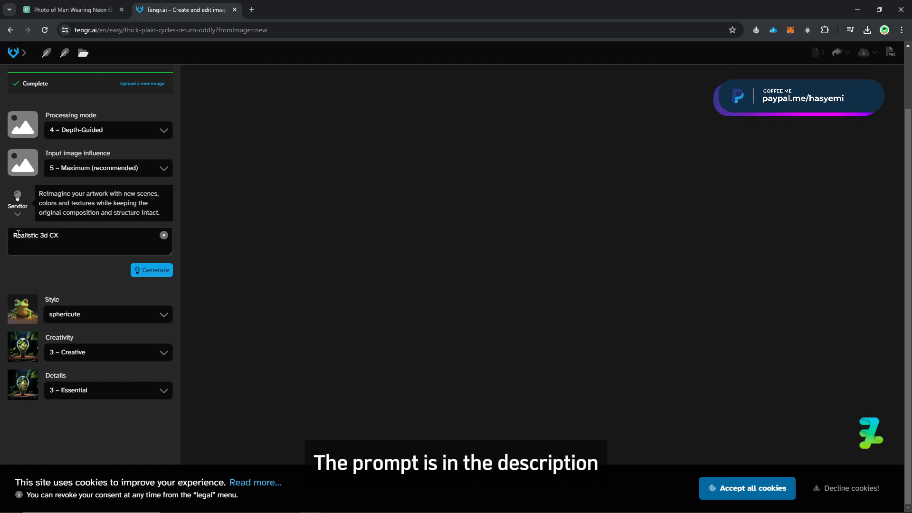
{"action": "key", "text": "BackSpace"}
{"action": "type", "text": "aricature"}
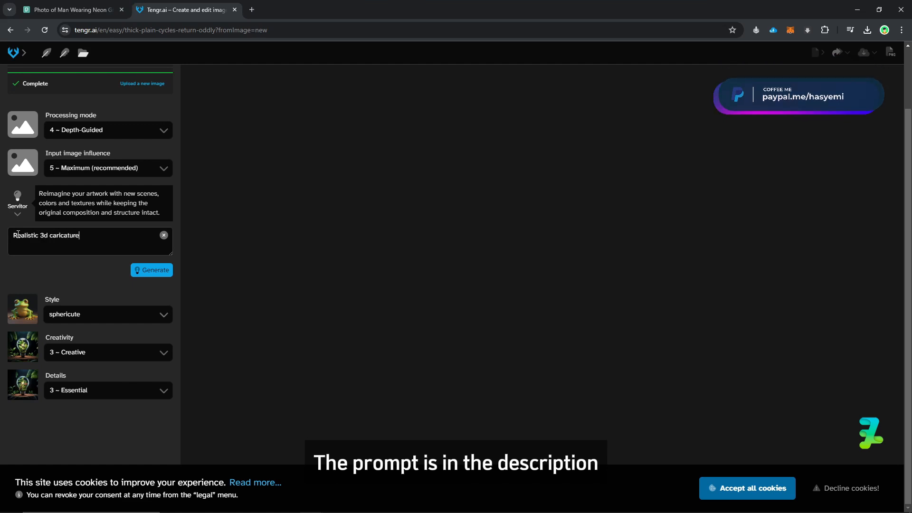
{"action": "type", "text": ". big"}
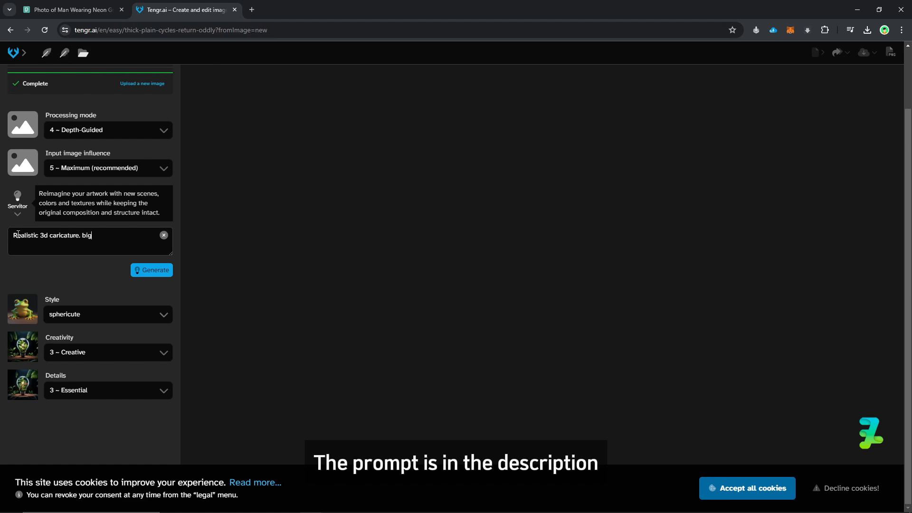
{"action": "type", "text": " head."}
Continue the prompt with "A 20 year old man. Tall, slightly thin body, oval face shape.".
{"action": "type", "text": " A 20 year"}
{"action": "type", "text": " iold"}
{"action": "type", "text": "ld"}
{"action": "type", "text": " man"}
{"action": "type", "text": ". tall"}
{"action": "type", "text": ", sligh"}
{"action": "type", "text": "t"}
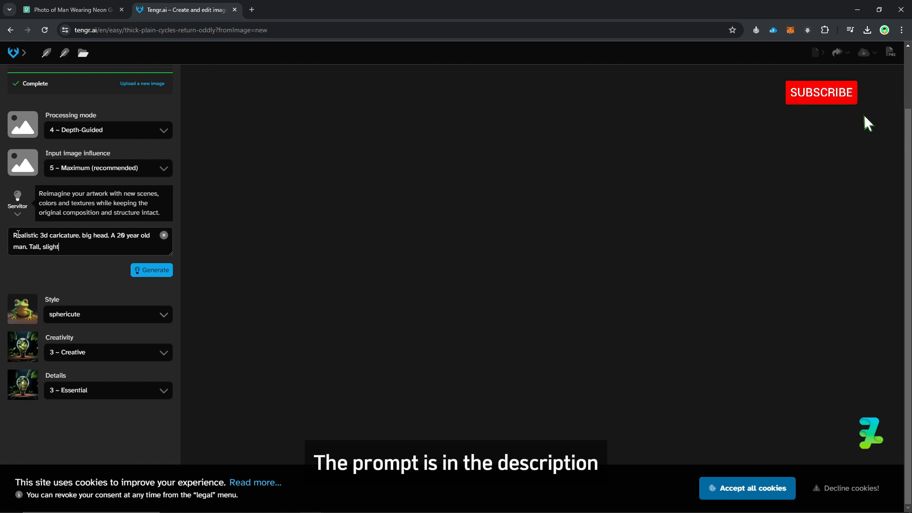
{"action": "type", "text": "ly thin"}
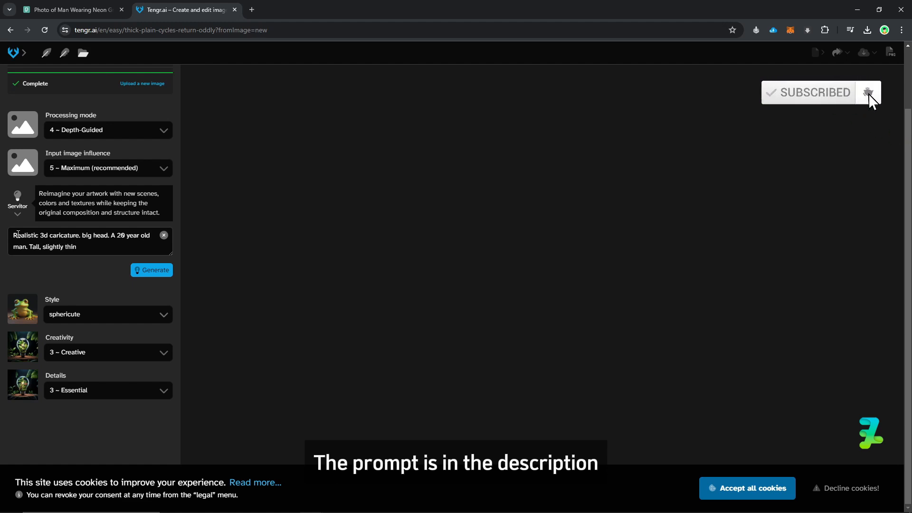
{"action": "type", "text": " body, oval face shape."}
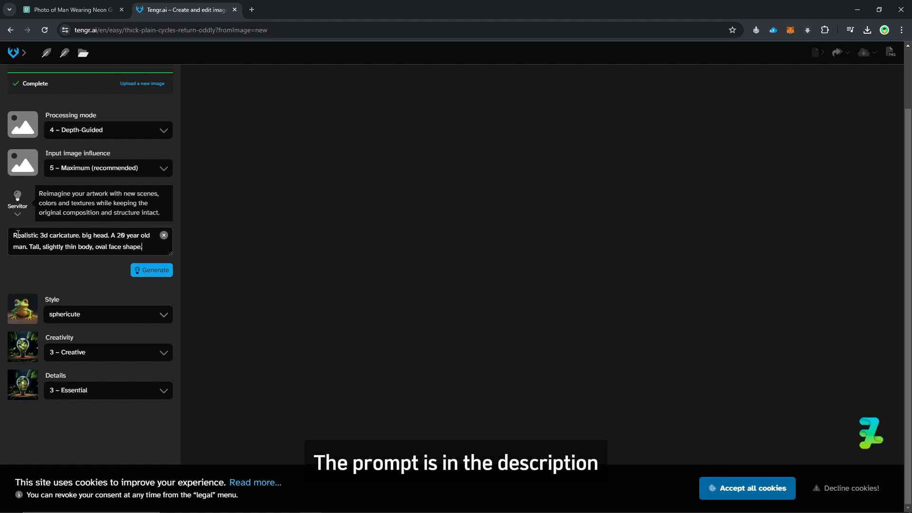
Add to the prompt "Oval chin, handsome, slightly round eyes, white skin, faint smile. White hair with an undercut style.".
{"action": "type", "text": " Oval chin"}
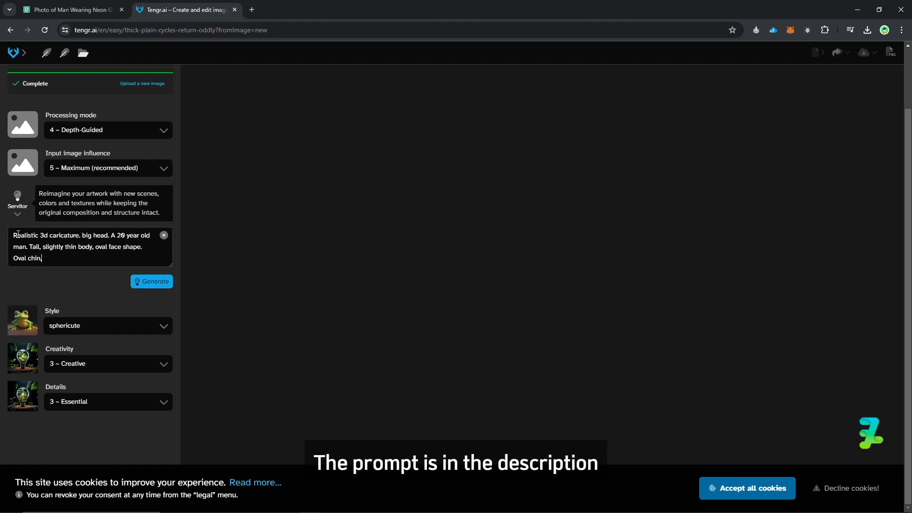
{"action": "type", "text": ", hans"}
{"action": "type", "text": "ome, slightly round eyes, white skin"}
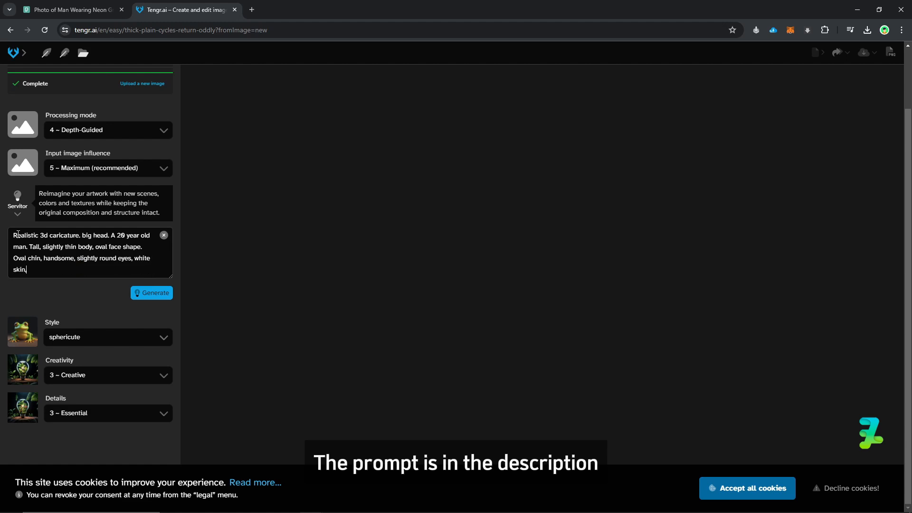
{"action": "type", "text": ", faint smile. w"}
{"action": "key", "text": "BackSpace"}
{"action": "type", "text": "White hair with an undercut"}
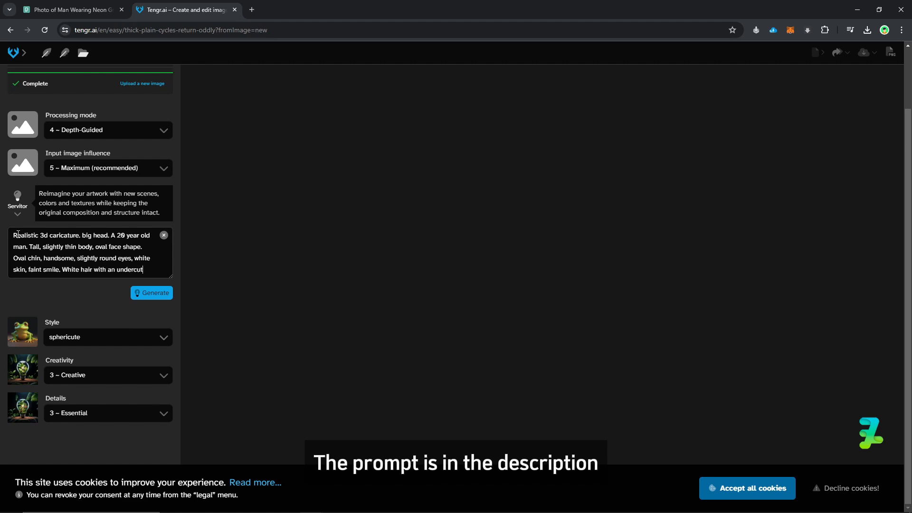
{"action": "type", "text": " style. W"}
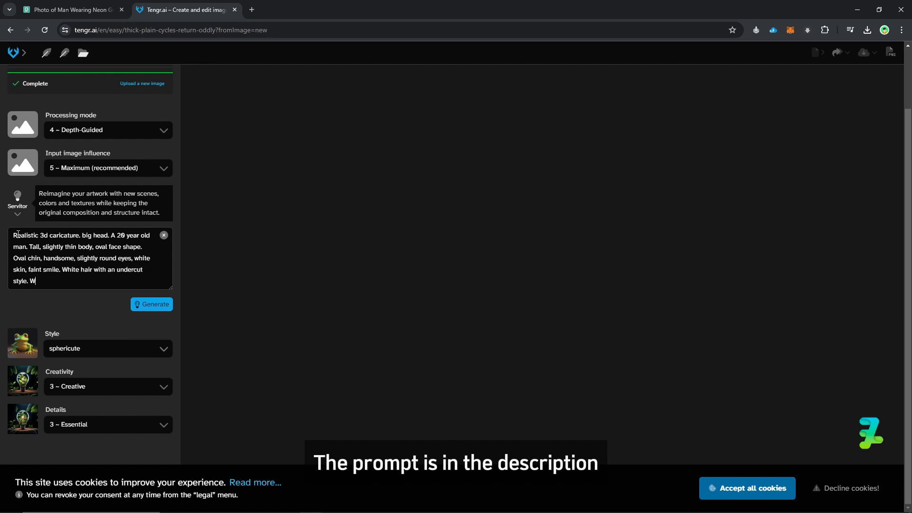
Add to the prompt "Wearing highlighter colored clothes and a silver jacket. Body position is clearly visible.".
{"action": "type", "text": "earing hig"}
{"action": "type", "text": "h"}
{"action": "type", "text": "light"}
{"action": "key", "text": "BackSpace"}
{"action": "type", "text": "ghter colored clothes and"}
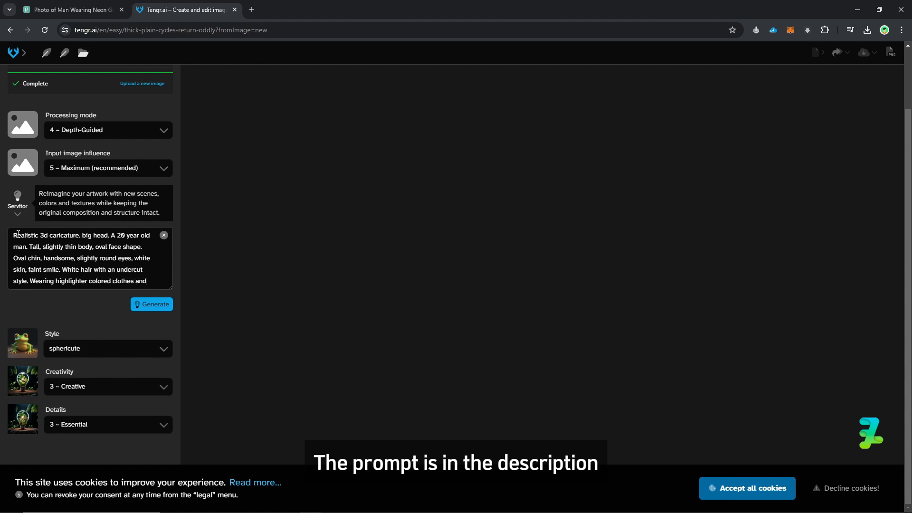
{"action": "type", "text": "  a silv"}
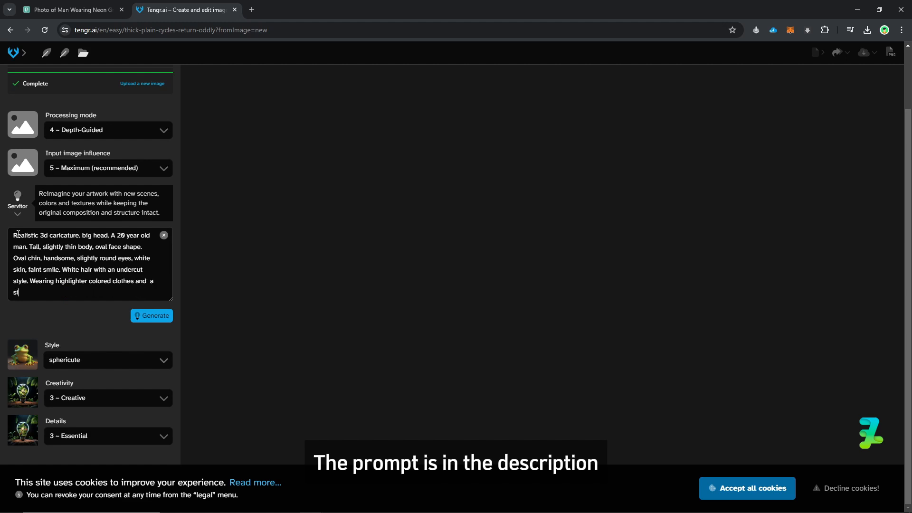
{"action": "type", "text": "er jacket. Body position is clearly visible."}
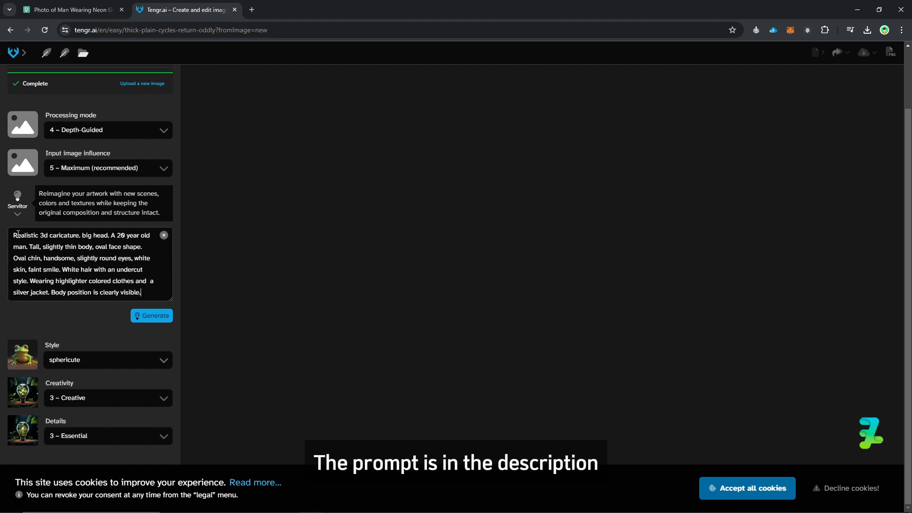
Add to the prompt "Red Background. Use soft photography lighting with hair lights, edge lights, and top lights.".
{"action": "type", "text": " Red Backg"}
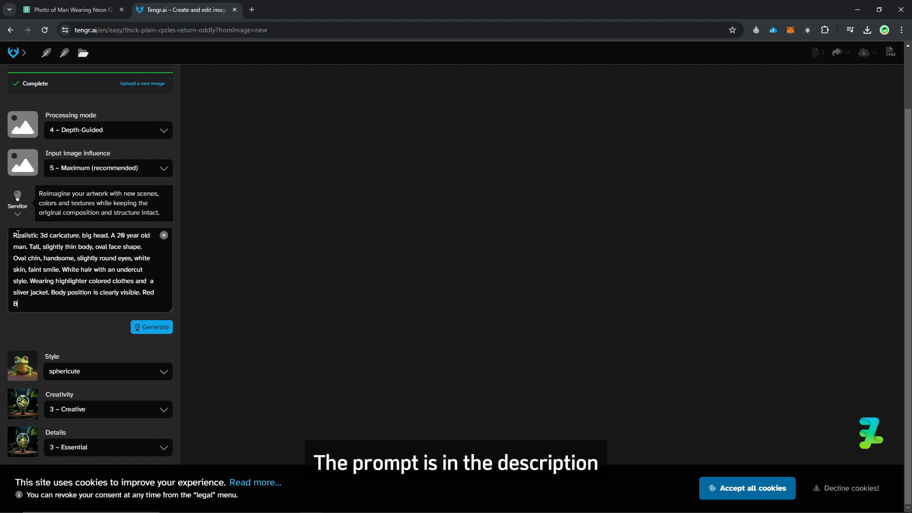
{"action": "type", "text": "round. Use soft photography lightin"}
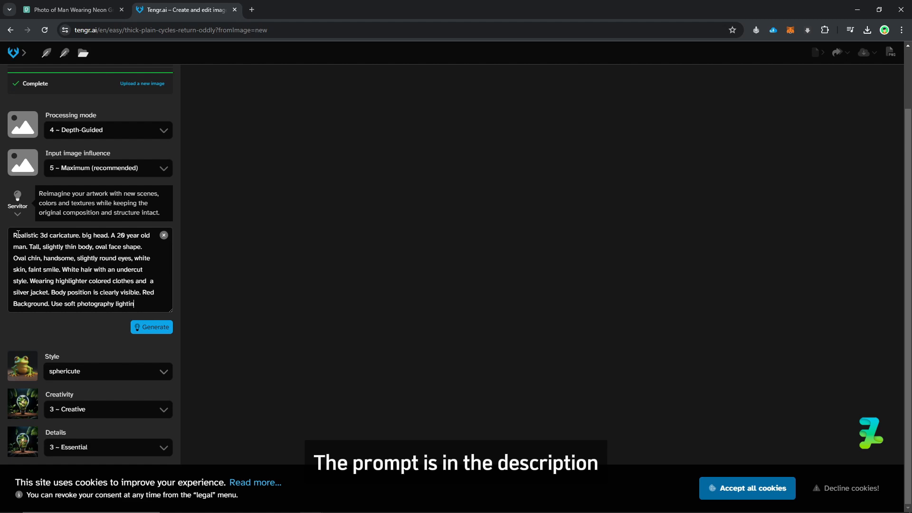
{"action": "type", "text": "g with hair "}
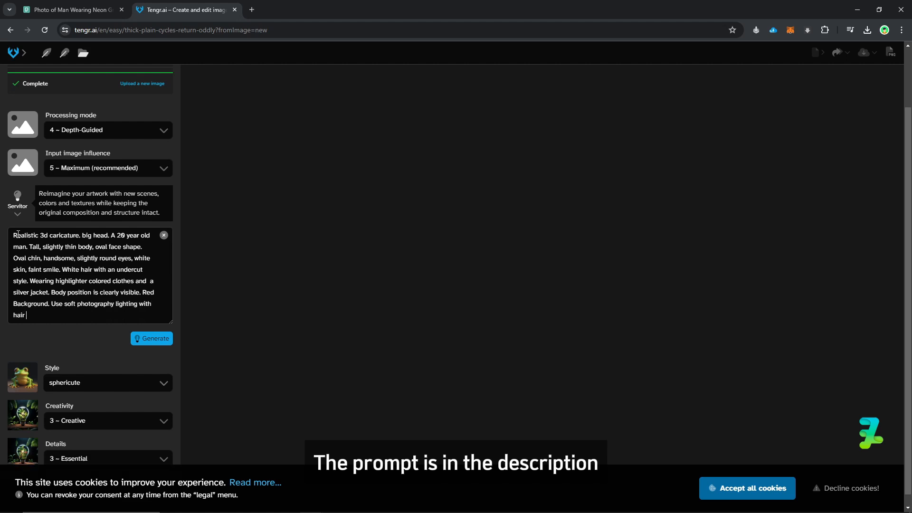
{"action": "type", "text": "lights, edge lights, and top lights. Ph"}
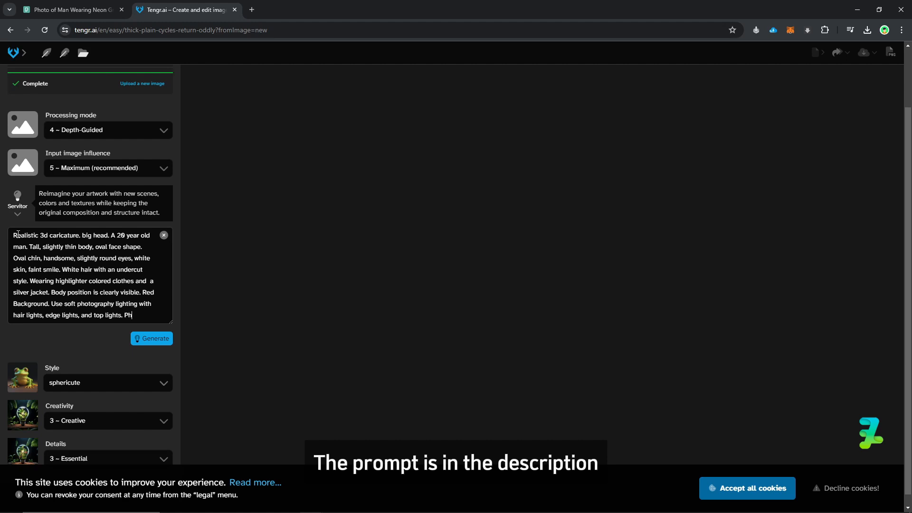
Finish the prompt with "Photos with very high detail.".
{"action": "type", "text": "otos with very"}
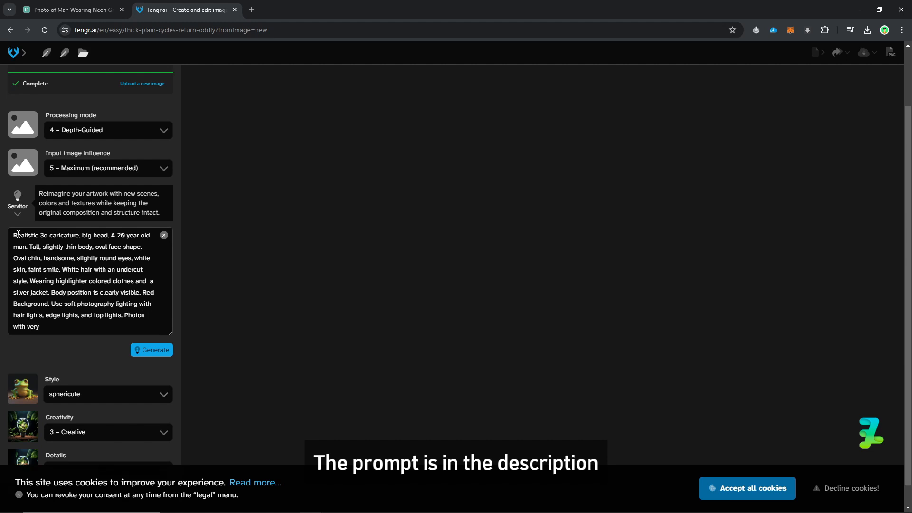
{"action": "type", "text": " gih"}
{"action": "key", "text": "BackSpace"}
{"action": "key", "text": "BackSpace"}
{"action": "key", "text": "BackSpace"}
{"action": "type", "text": "high detai"}
Generate the images from the uploaded photo and prompt, and accept all cookies.
{"action": "left_click", "coordinate": [151, 349]}
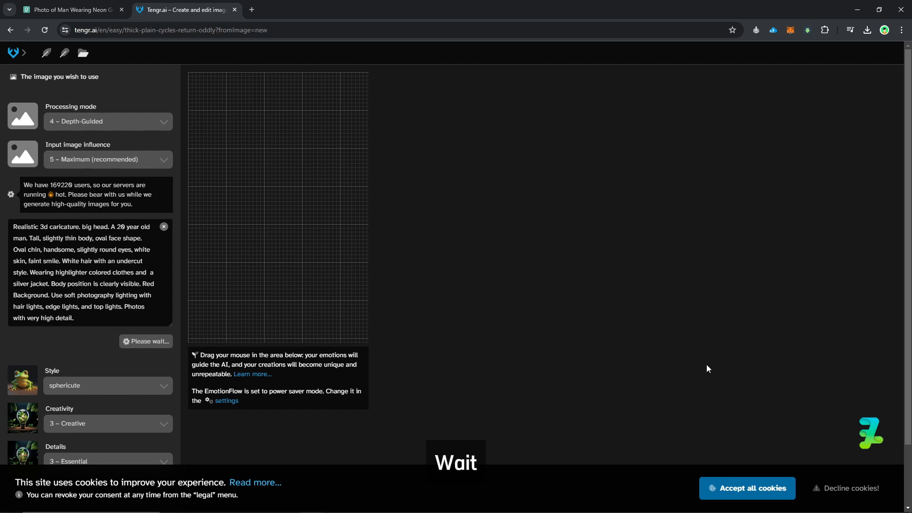
{"action": "left_click", "coordinate": [718, 488]}
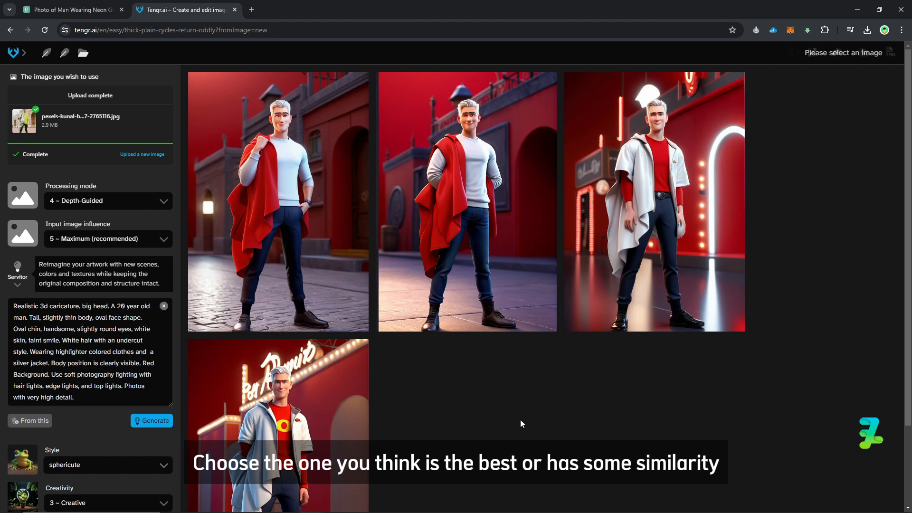
{"action": "mouse_move", "coordinate": [453, 243]}
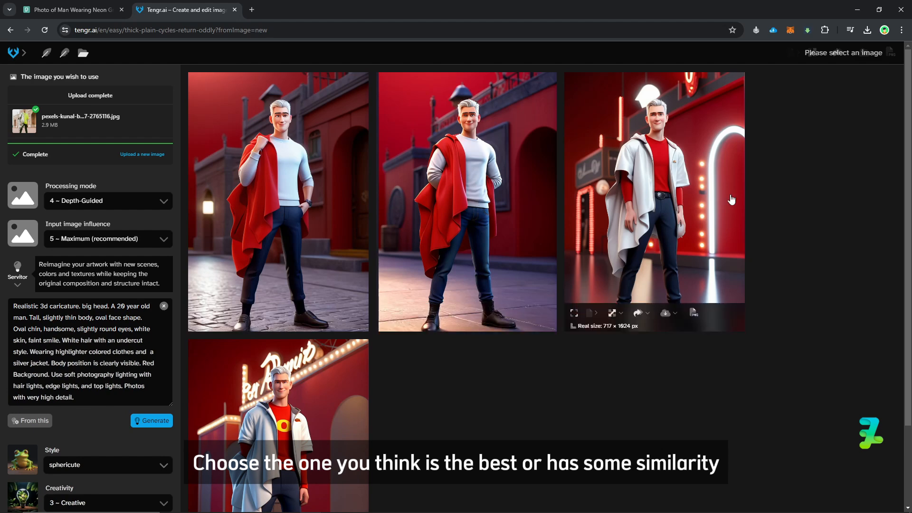
Review the generated images and download the one with the white jacket and the glowing arch.
{"action": "scroll", "coordinate": [316, 409], "scroll_direction": "down", "scroll_amount": 1}
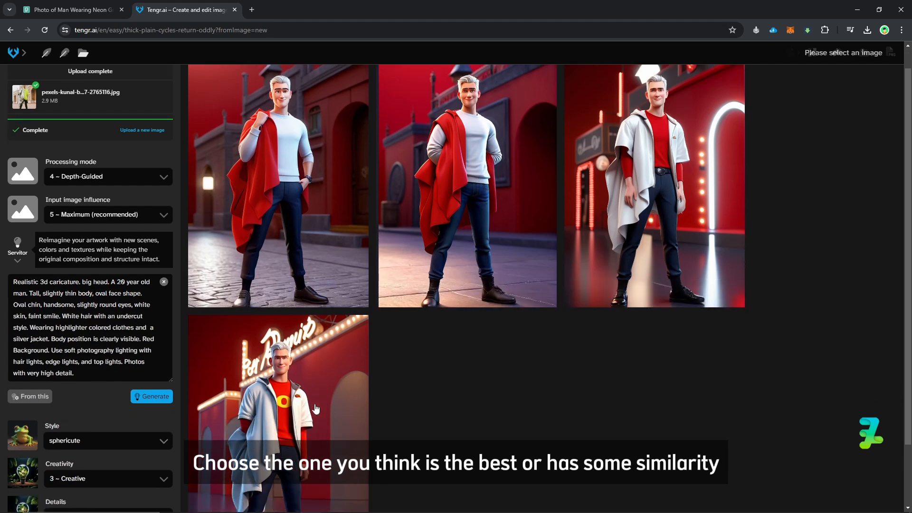
{"action": "scroll", "coordinate": [315, 409], "scroll_direction": "up", "scroll_amount": 1}
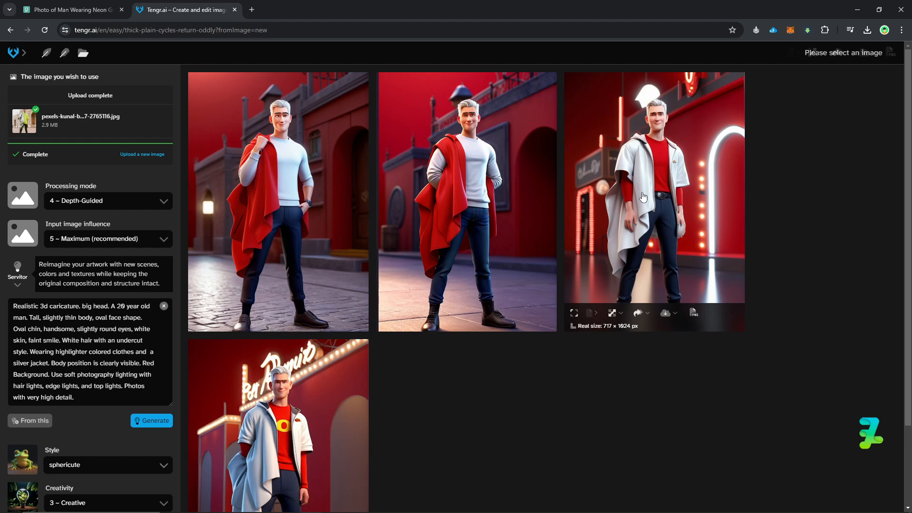
{"action": "left_click", "coordinate": [672, 317]}
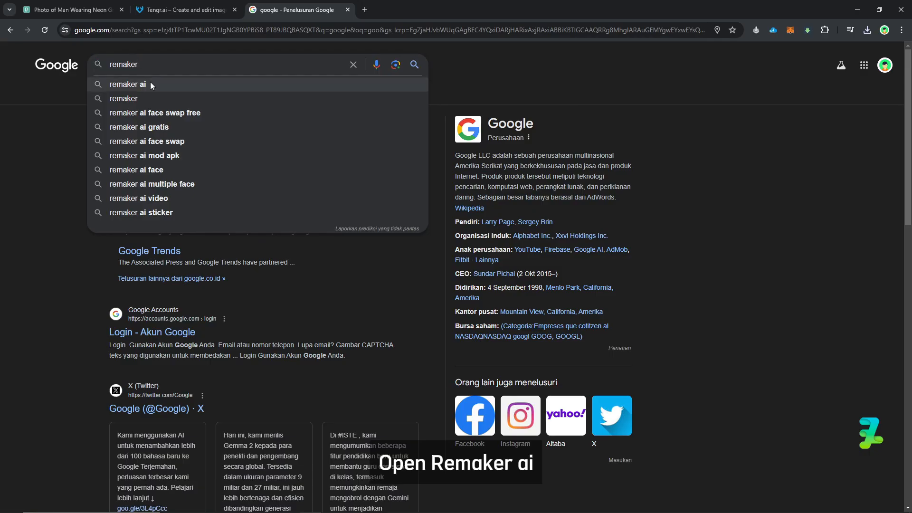
{"action": "left_click", "coordinate": [150, 85]}
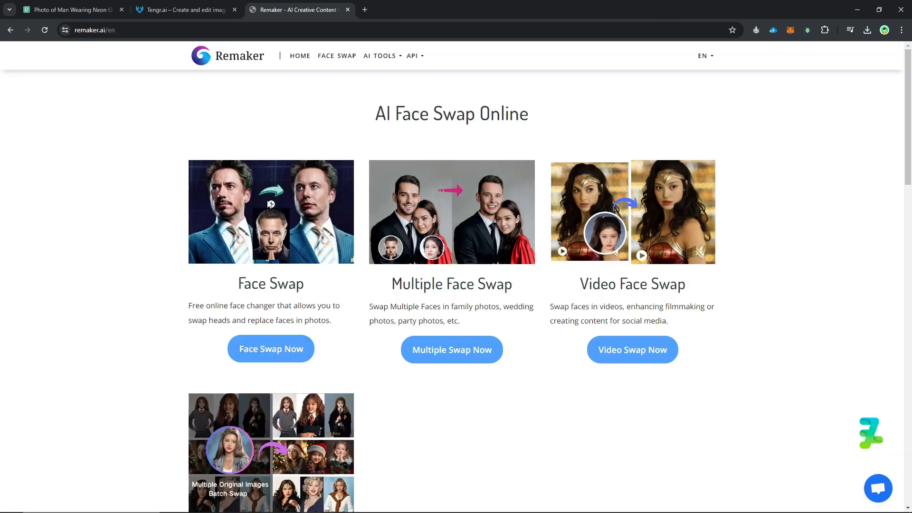
{"action": "left_click", "coordinate": [291, 350]}
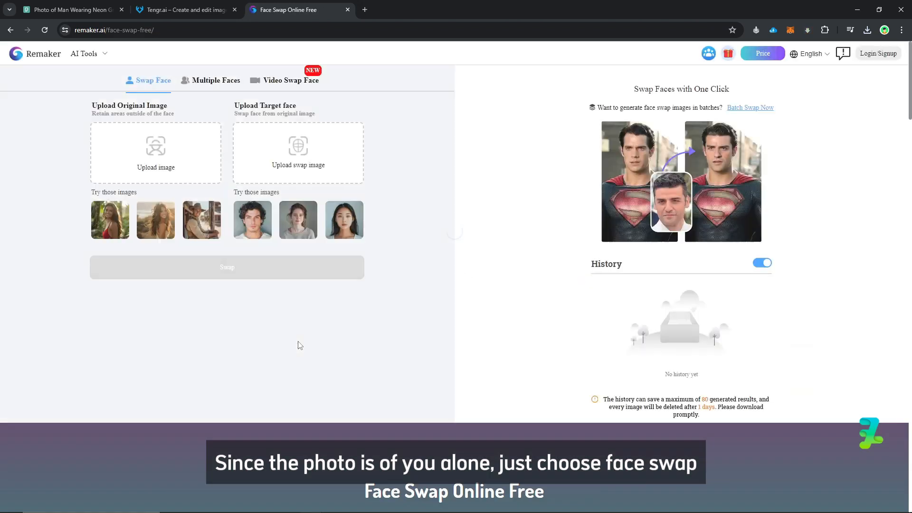
{"action": "left_click", "coordinate": [153, 155]}
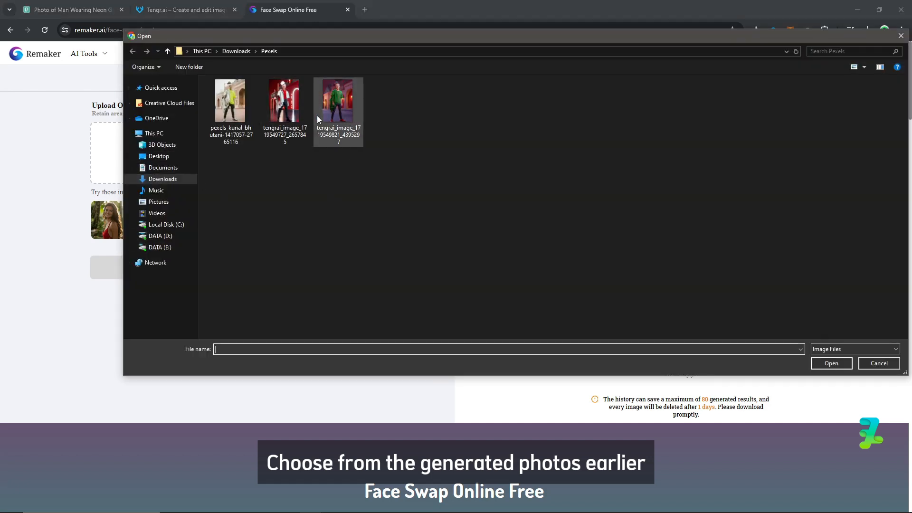
{"action": "double_click", "coordinate": [283, 104]}
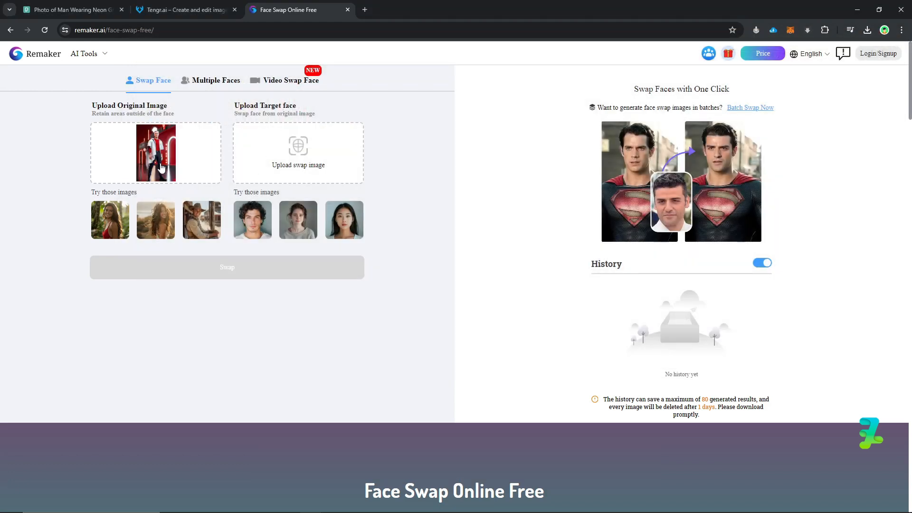
Swap in the face from the original Pexels photo as the target face and download the result.
{"action": "left_click", "coordinate": [287, 147]}
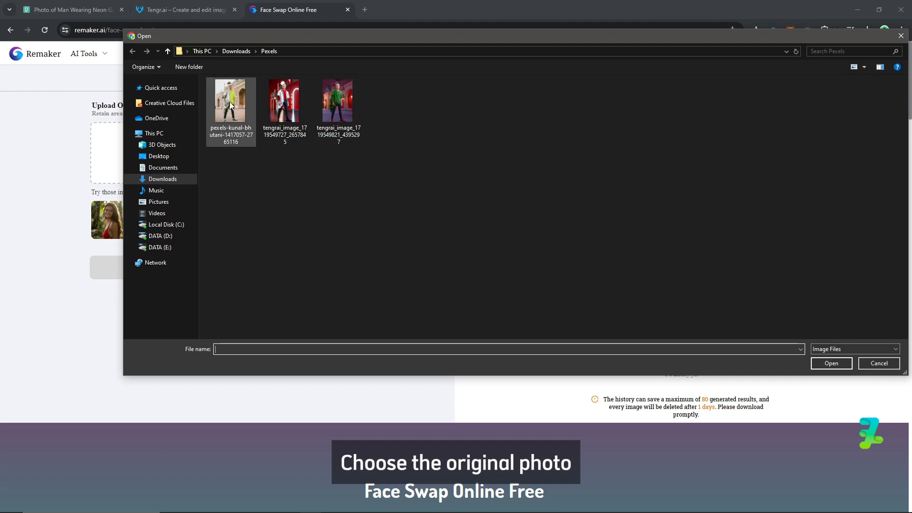
{"action": "double_click", "coordinate": [230, 101]}
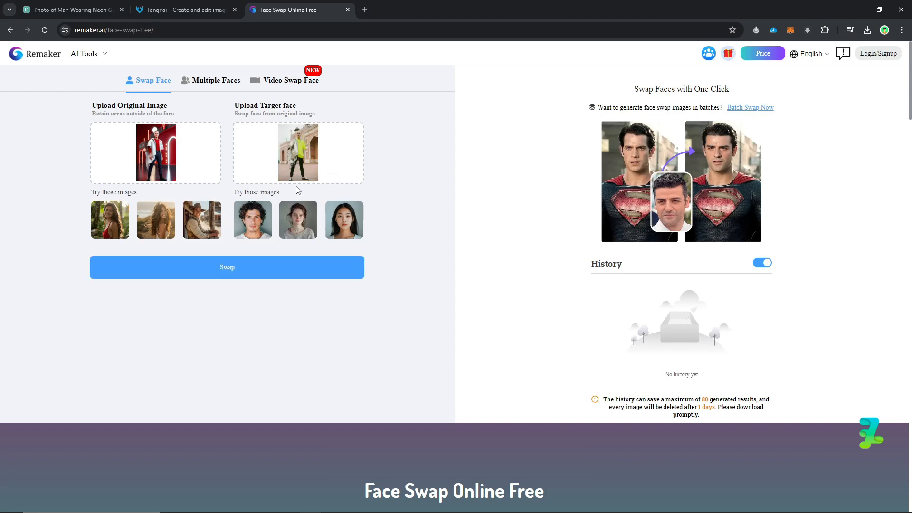
{"action": "left_click", "coordinate": [282, 274]}
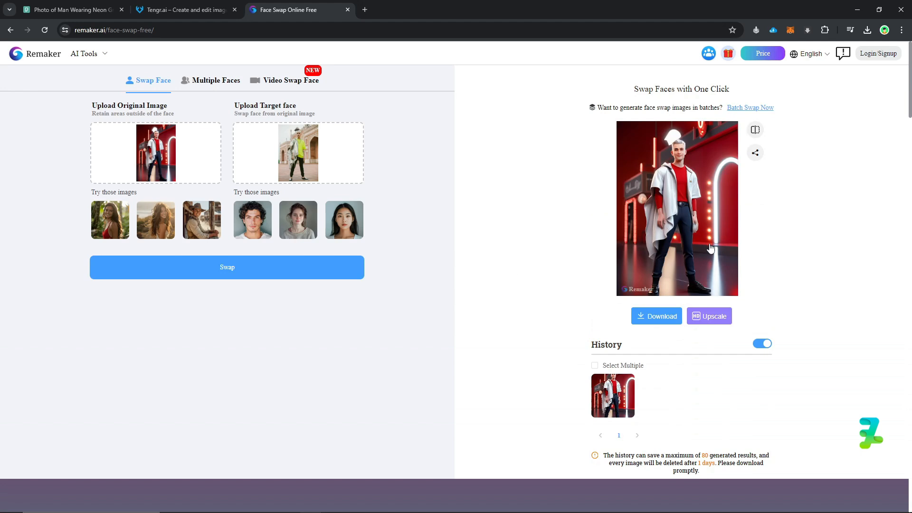
{"action": "left_click", "coordinate": [663, 321]}
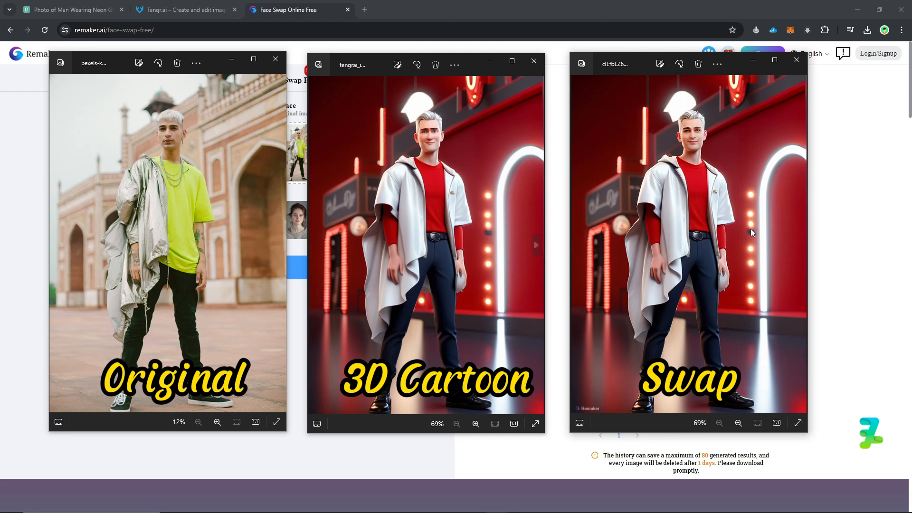
Search the web in a new tab for "upscaling enhance photo ai" and open Upscale.media.
{"action": "left_click", "coordinate": [365, 10]}
{"action": "type", "text": "ups"}
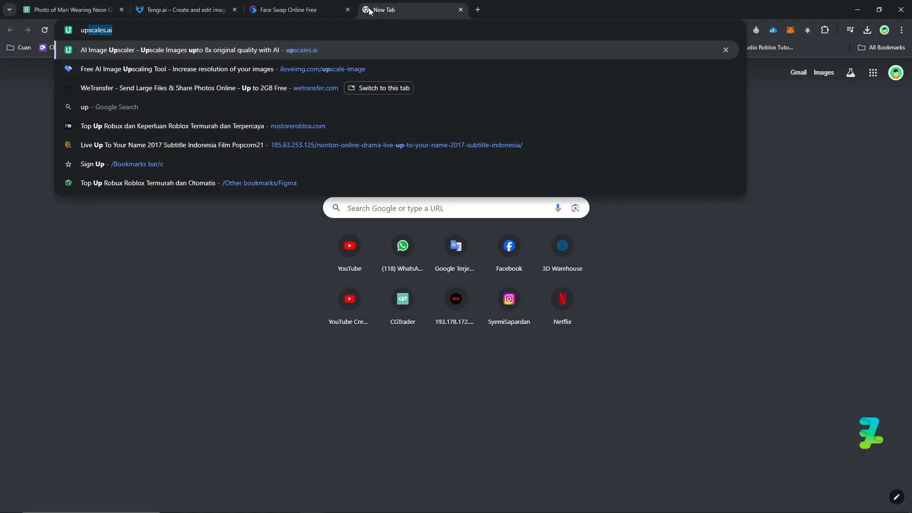
{"action": "type", "text": "caling"}
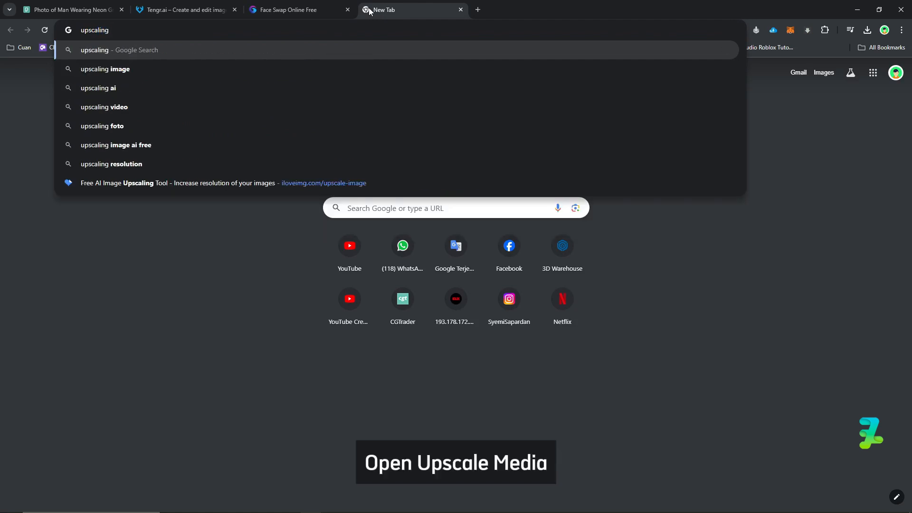
{"action": "type", "text": " enhan"}
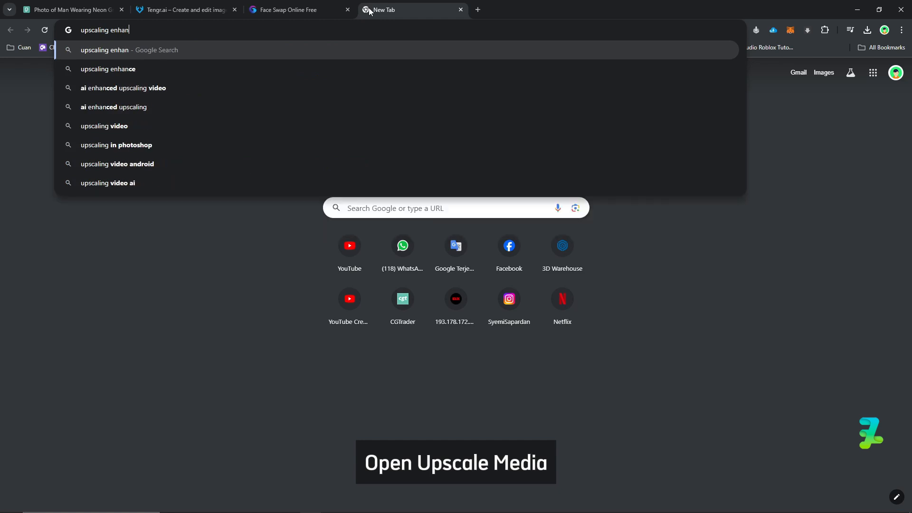
{"action": "type", "text": "ce photo"}
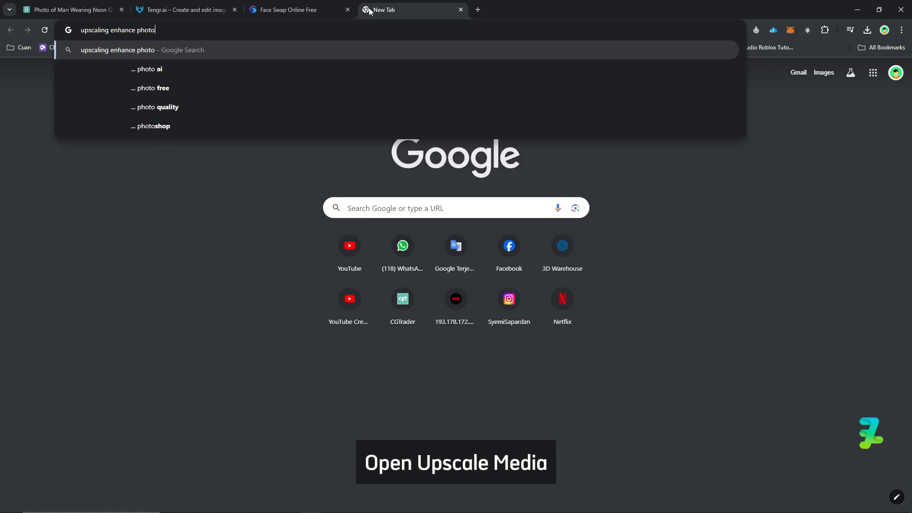
{"action": "key", "text": "Down"}
{"action": "key", "text": "Return"}
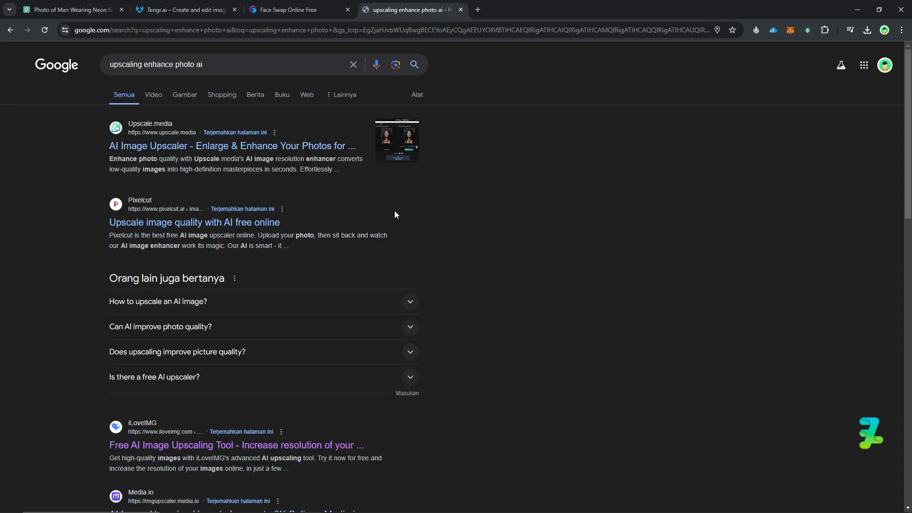
{"action": "left_click", "coordinate": [178, 148]}
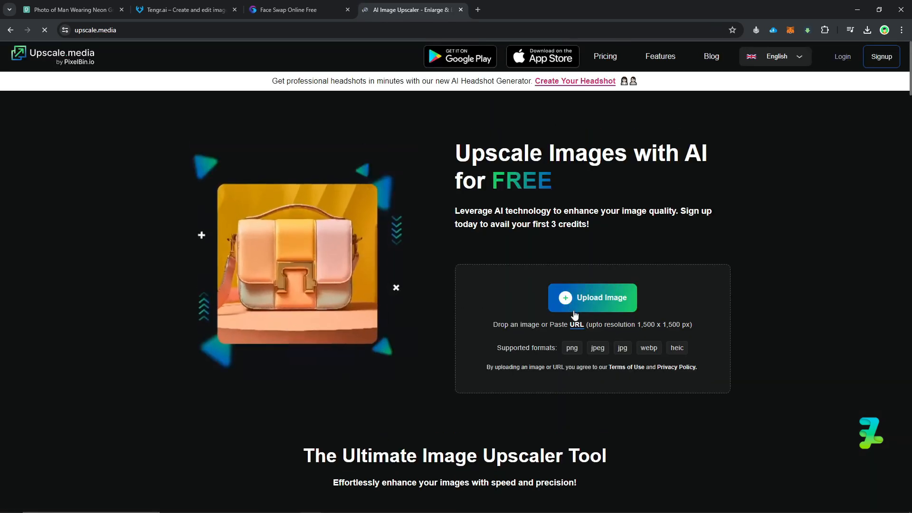
Upload the downloaded face-swapped image for upscaling and set Enhance Quality to On.
{"action": "left_click", "coordinate": [565, 279]}
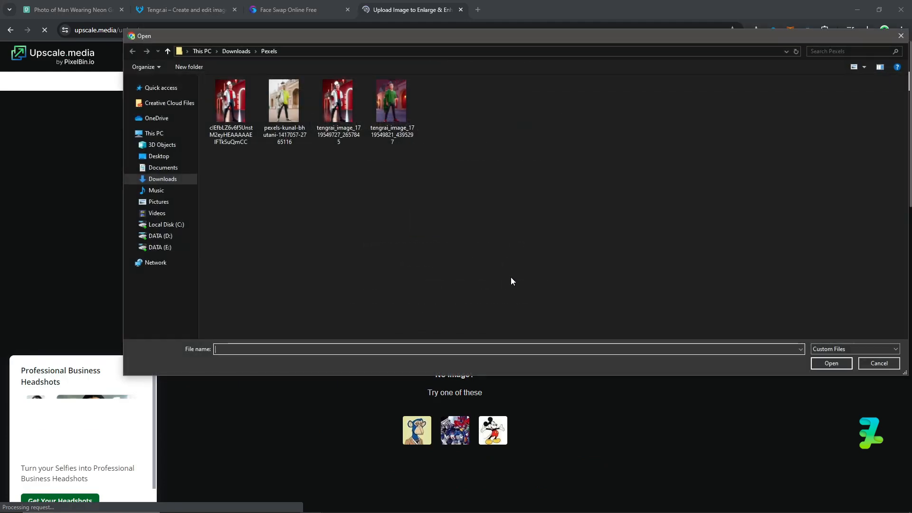
{"action": "double_click", "coordinate": [231, 109]}
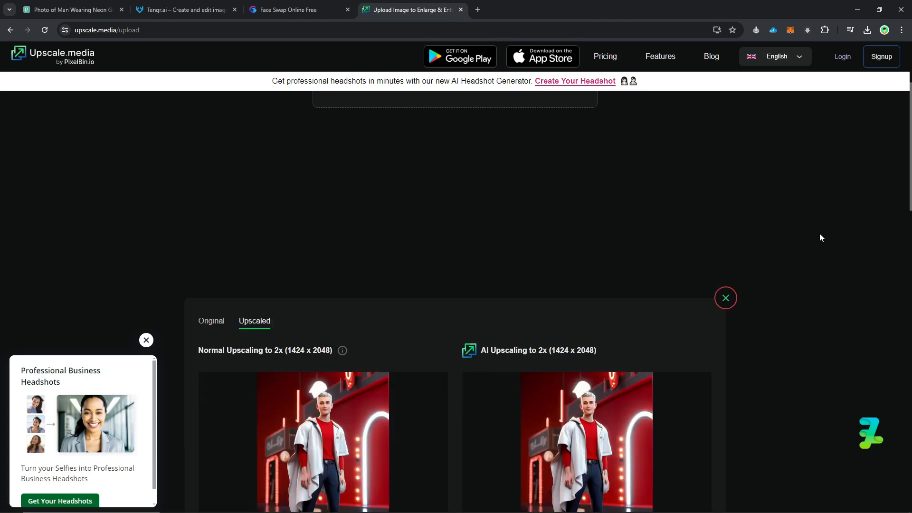
{"action": "scroll", "coordinate": [817, 238], "scroll_direction": "down", "scroll_amount": 4}
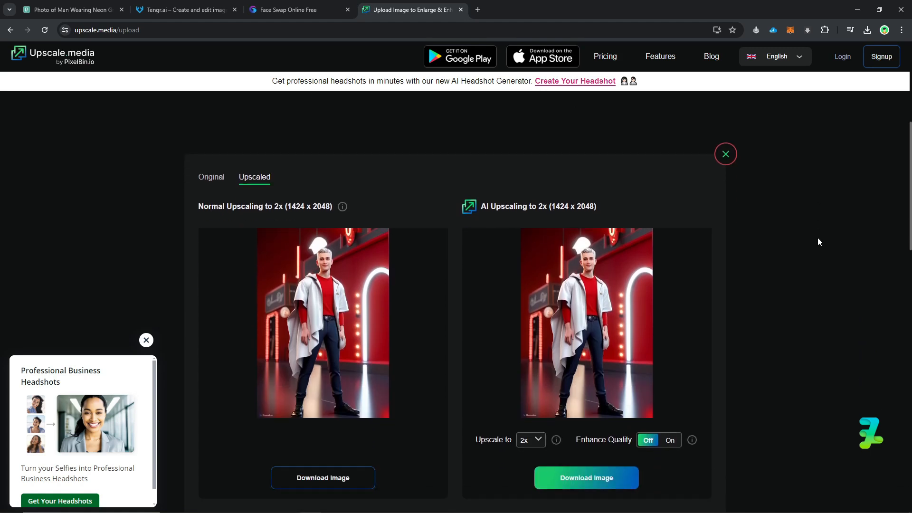
{"action": "left_click", "coordinate": [671, 394]}
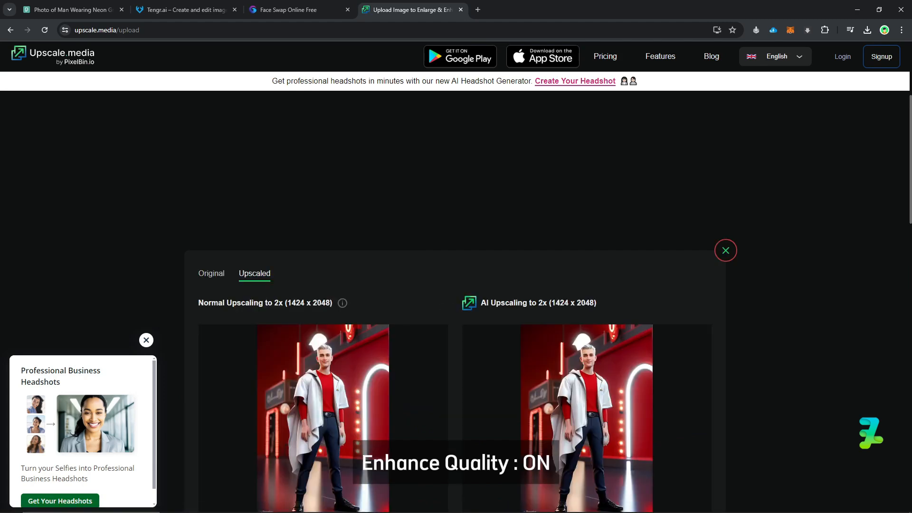
Download the AI-upscaled 2x image and open the downloaded file.
{"action": "scroll", "coordinate": [673, 322], "scroll_direction": "down", "scroll_amount": 3}
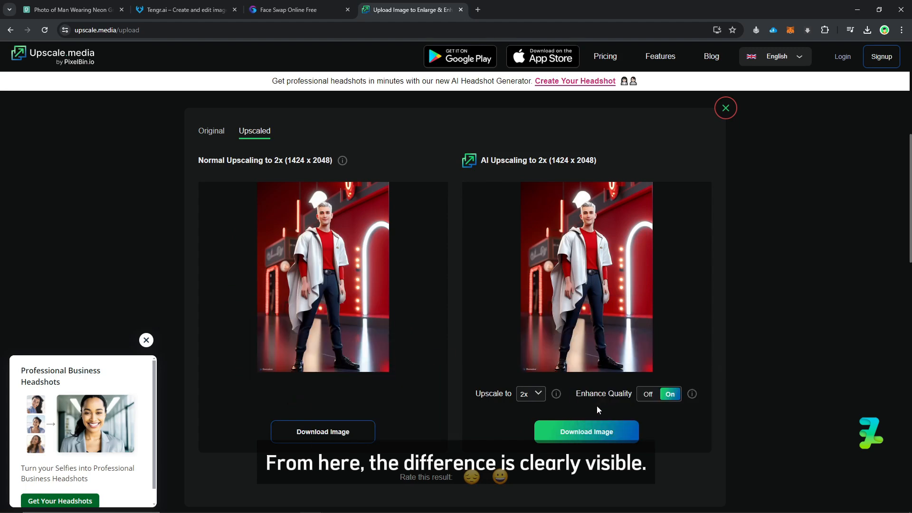
{"action": "left_click", "coordinate": [606, 433]}
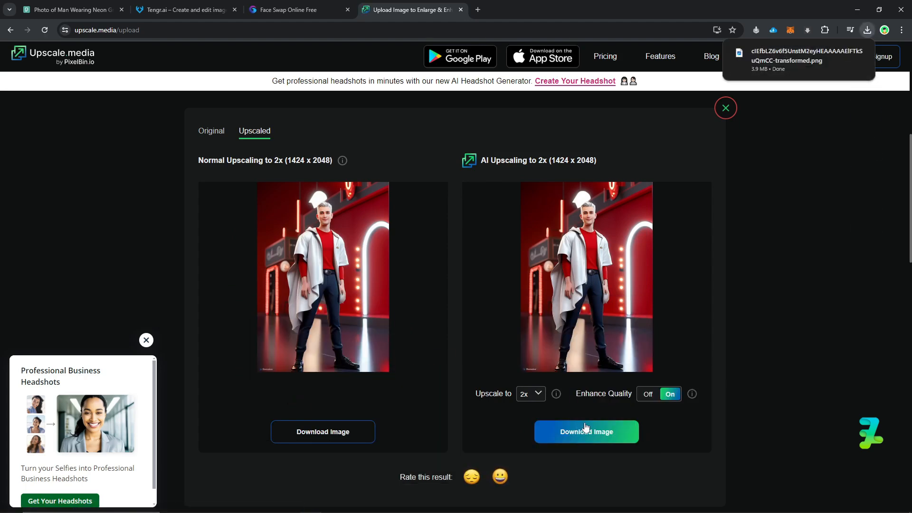
{"action": "left_click", "coordinate": [774, 61]}
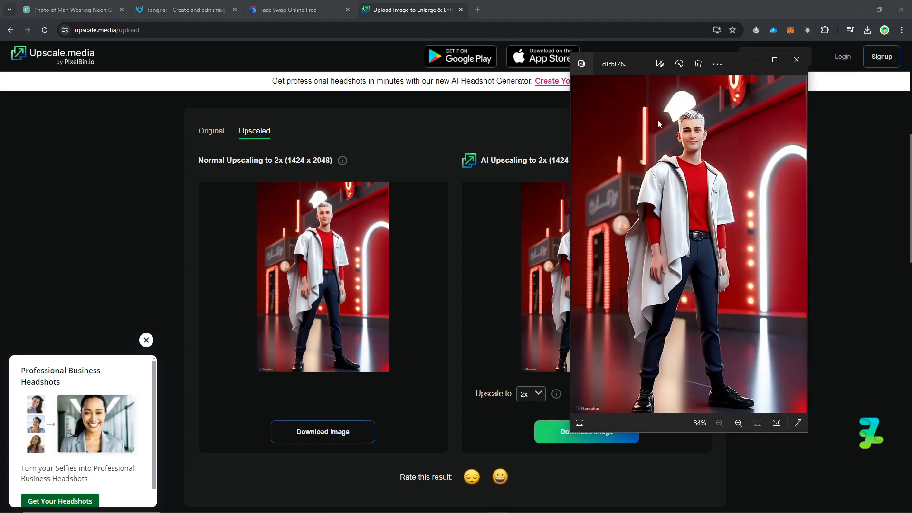
Open the face-swapped image from the Pexels folder and arrange it side by side with the upscaled version.
{"action": "left_click_drag", "start_coordinate": [641, 57], "coordinate": [275, 79]}
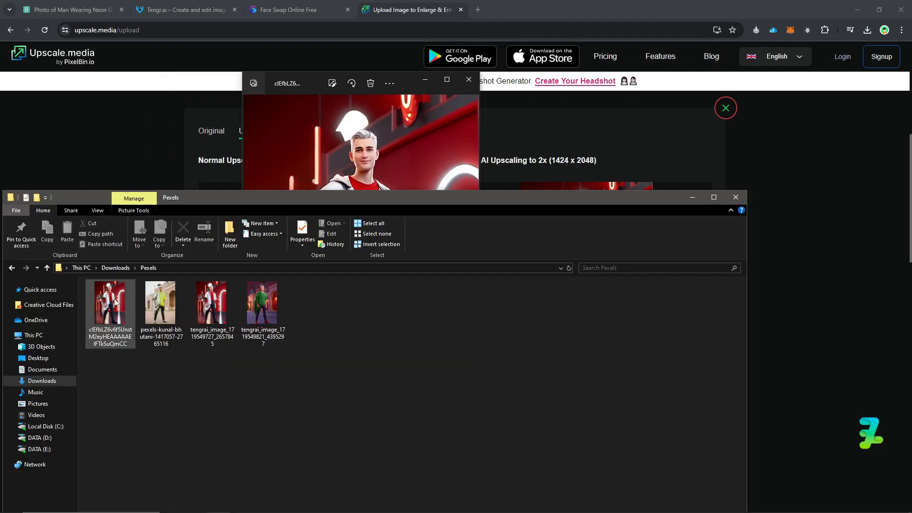
{"action": "double_click", "coordinate": [115, 302]}
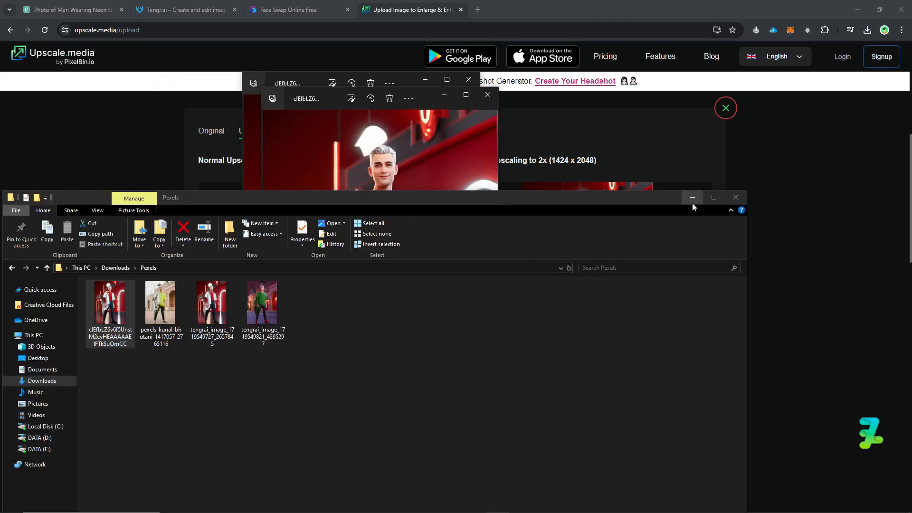
{"action": "left_click", "coordinate": [692, 197]}
{"action": "left_click_drag", "start_coordinate": [421, 90], "coordinate": [659, 78]}
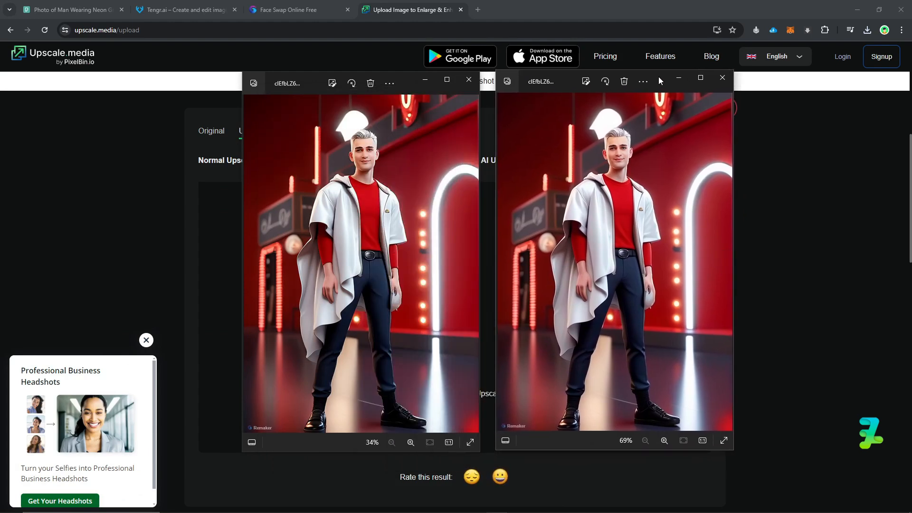
{"action": "left_click_drag", "start_coordinate": [658, 78], "coordinate": [181, 87]}
{"action": "left_click_drag", "start_coordinate": [408, 80], "coordinate": [608, 92]}
{"action": "left_click_drag", "start_coordinate": [187, 88], "coordinate": [380, 88]}
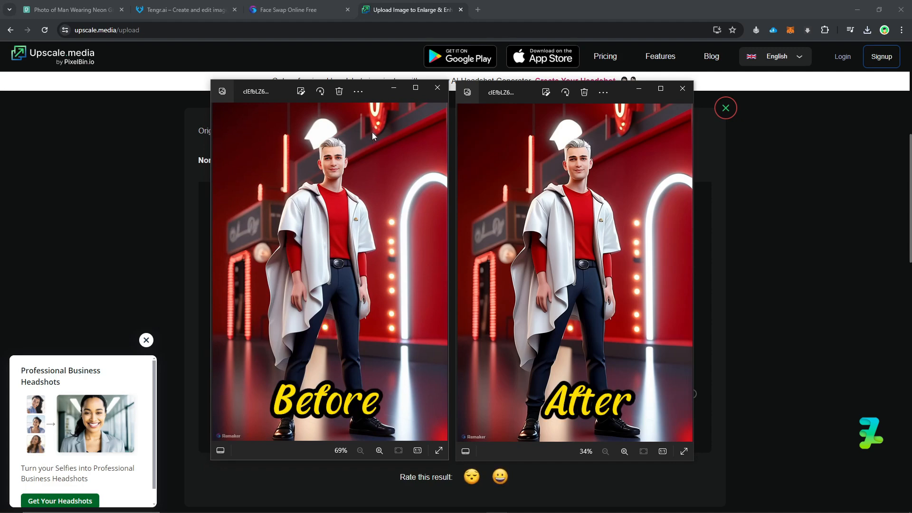
Compare the face, hair and jacket up close in the images before and after upscaling.
{"action": "scroll", "coordinate": [323, 158], "scroll_direction": "up", "scroll_amount": 10}
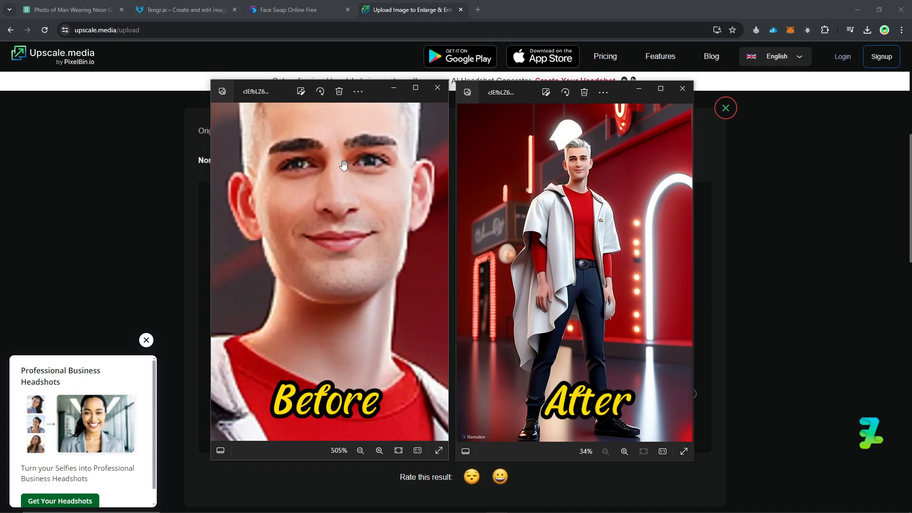
{"action": "left_click_drag", "start_coordinate": [347, 213], "coordinate": [345, 227]}
{"action": "scroll", "coordinate": [578, 161], "scroll_direction": "up", "scroll_amount": 8}
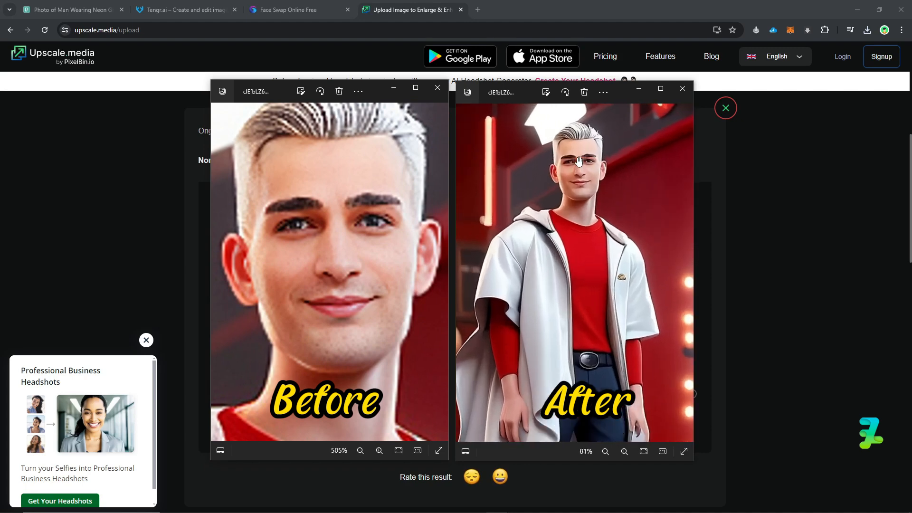
{"action": "left_click_drag", "start_coordinate": [578, 179], "coordinate": [577, 220]}
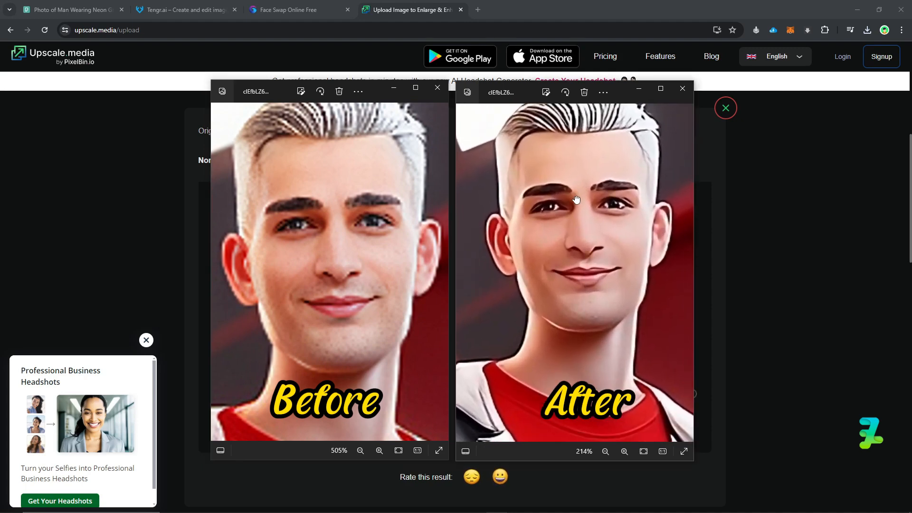
{"action": "scroll", "coordinate": [584, 200], "scroll_direction": "up", "scroll_amount": 2}
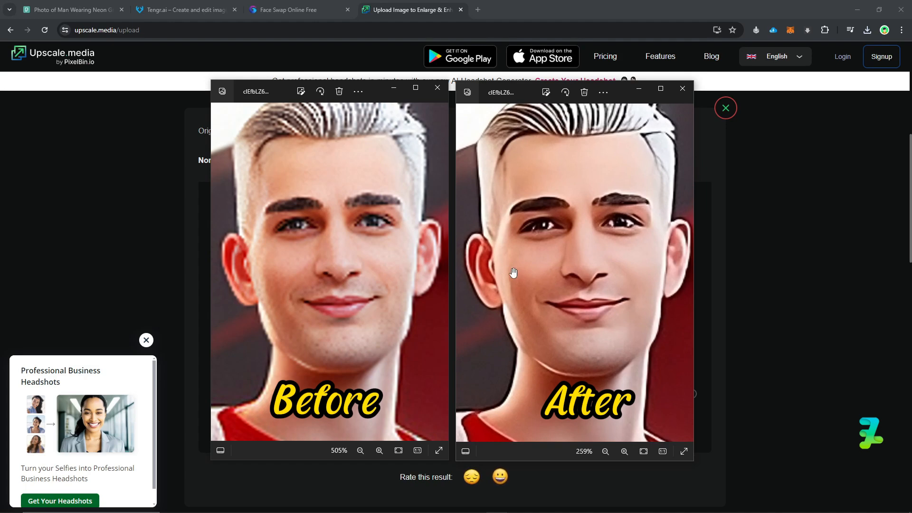
{"action": "scroll", "coordinate": [546, 266], "scroll_direction": "down", "scroll_amount": 4}
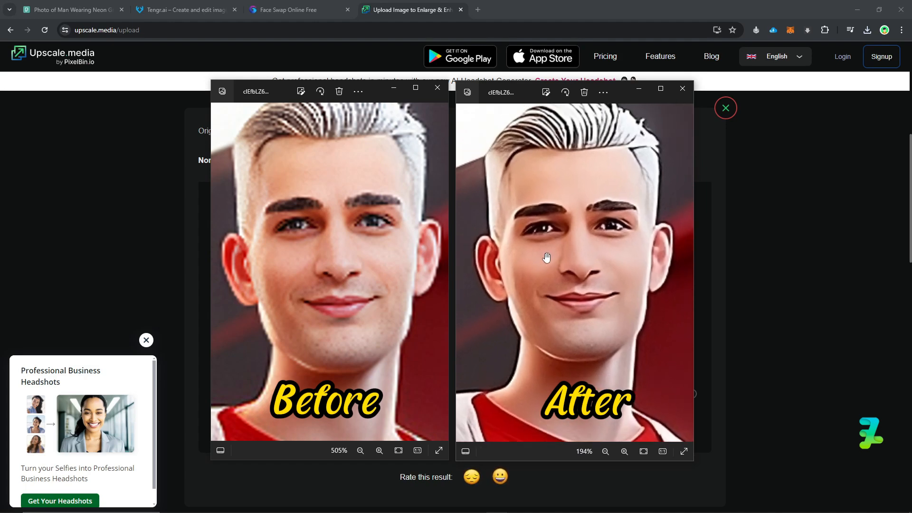
{"action": "scroll", "coordinate": [304, 240], "scroll_direction": "down", "scroll_amount": 2}
{"action": "scroll", "coordinate": [311, 242], "scroll_direction": "down", "scroll_amount": 2}
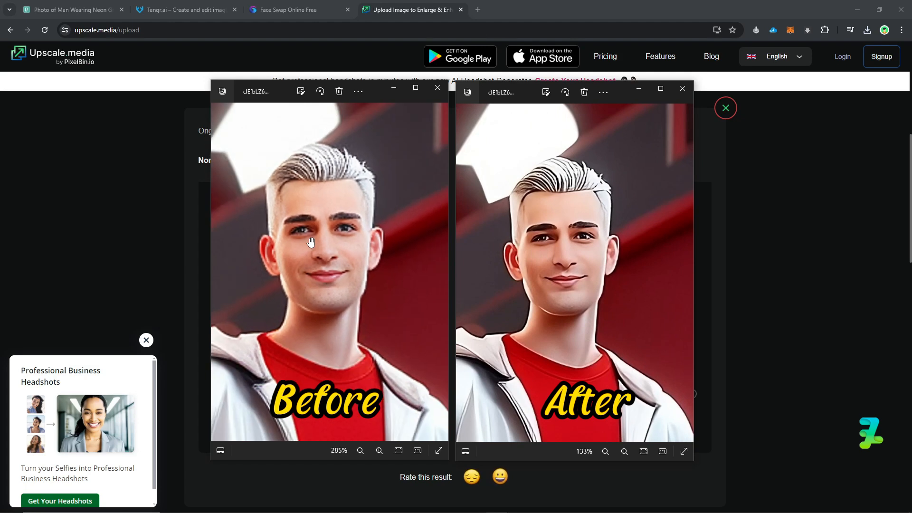
{"action": "left_click_drag", "start_coordinate": [559, 354], "coordinate": [580, 346]}
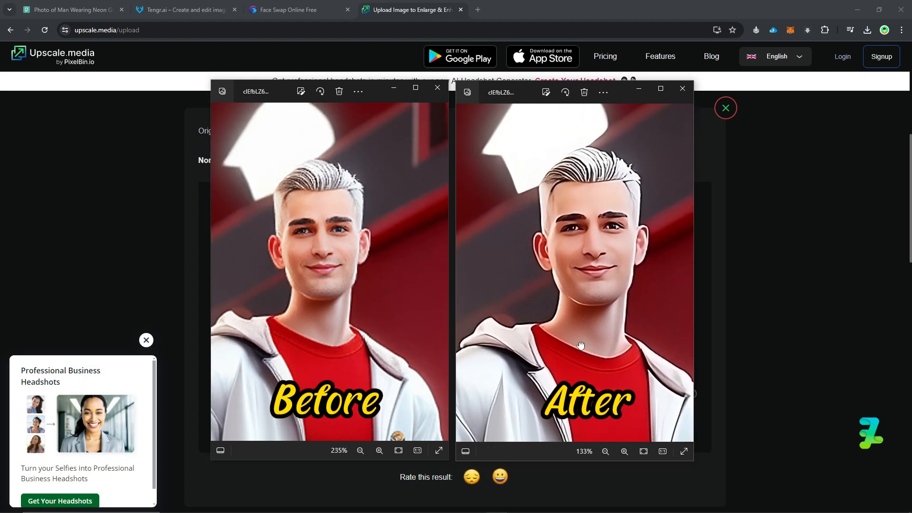
{"action": "scroll", "coordinate": [580, 346], "scroll_direction": "down", "scroll_amount": 1}
{"action": "left_click_drag", "start_coordinate": [586, 420], "coordinate": [566, 336]}
{"action": "left_click_drag", "start_coordinate": [551, 420], "coordinate": [539, 326]}
{"action": "left_click_drag", "start_coordinate": [570, 389], "coordinate": [598, 293]}
{"action": "scroll", "coordinate": [567, 278], "scroll_direction": "down", "scroll_amount": 1}
{"action": "left_click_drag", "start_coordinate": [558, 162], "coordinate": [563, 291]}
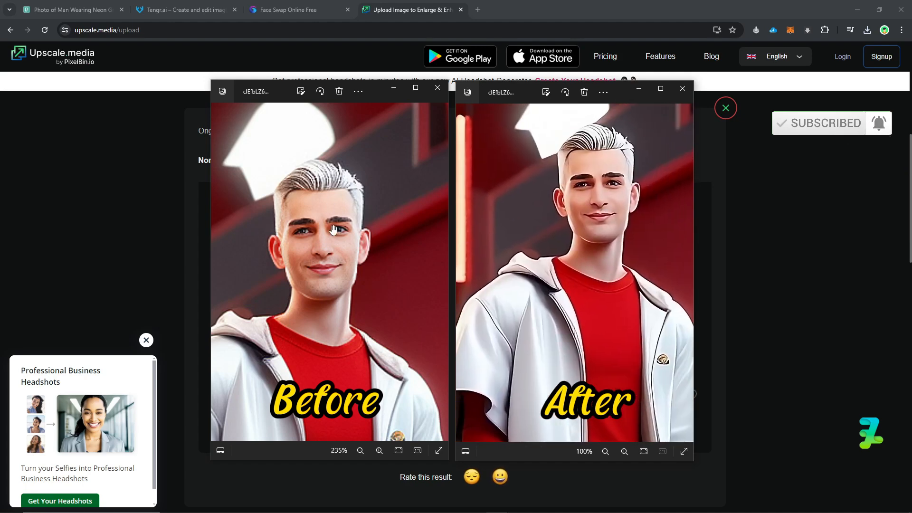
{"action": "left_click_drag", "start_coordinate": [339, 272], "coordinate": [335, 230]}
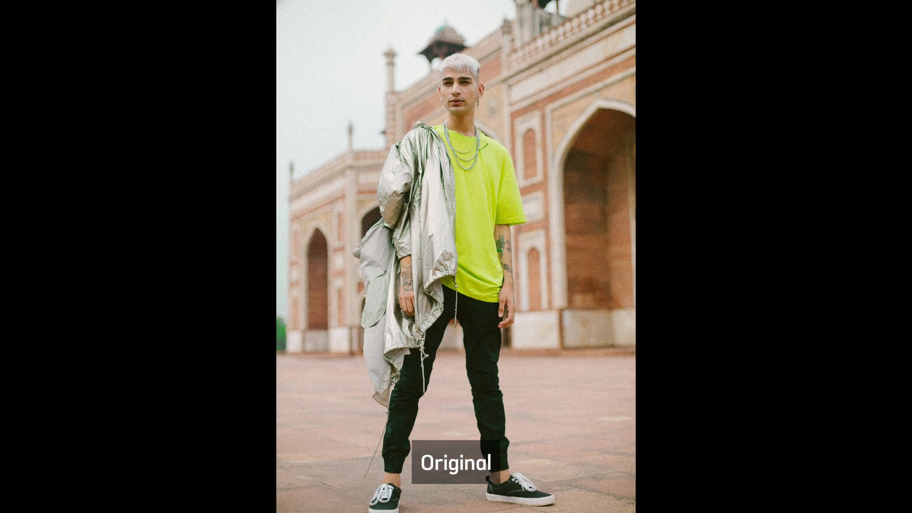